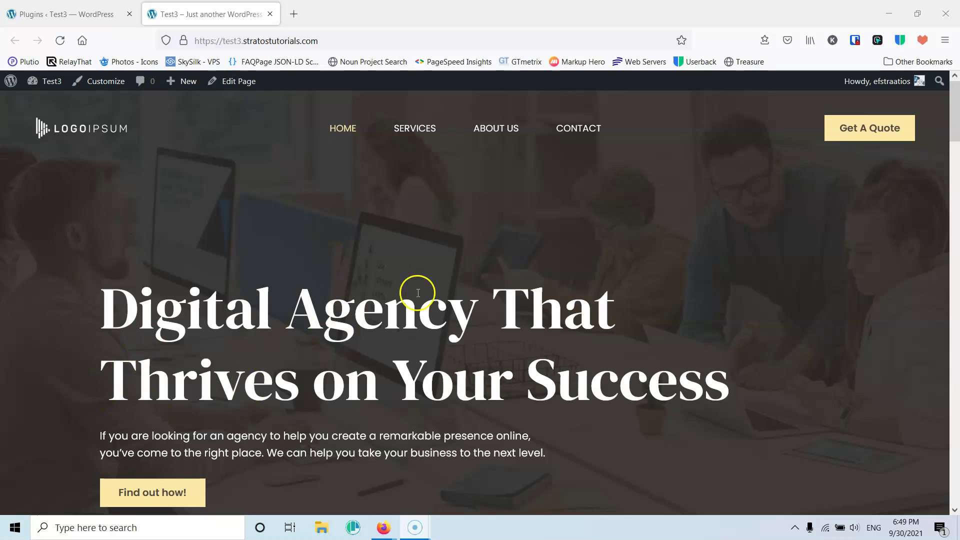
- Visit the Services, About Us and Contact pages from the top menu, ending on About Us
{"action": "scroll", "coordinate": [467, 251], "scroll_direction": "down", "scroll_amount": 1}
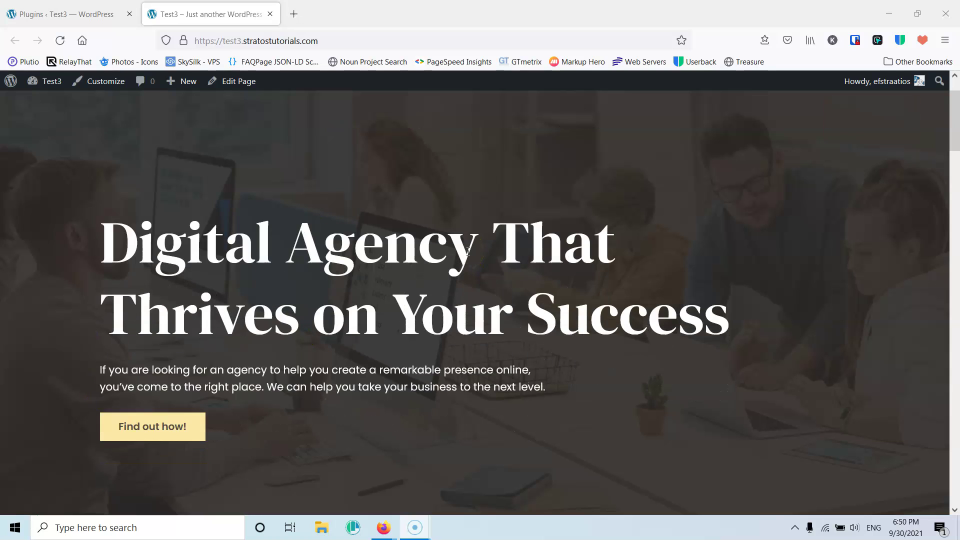
{"action": "scroll", "coordinate": [463, 251], "scroll_direction": "up", "scroll_amount": 1}
{"action": "left_click", "coordinate": [408, 131]}
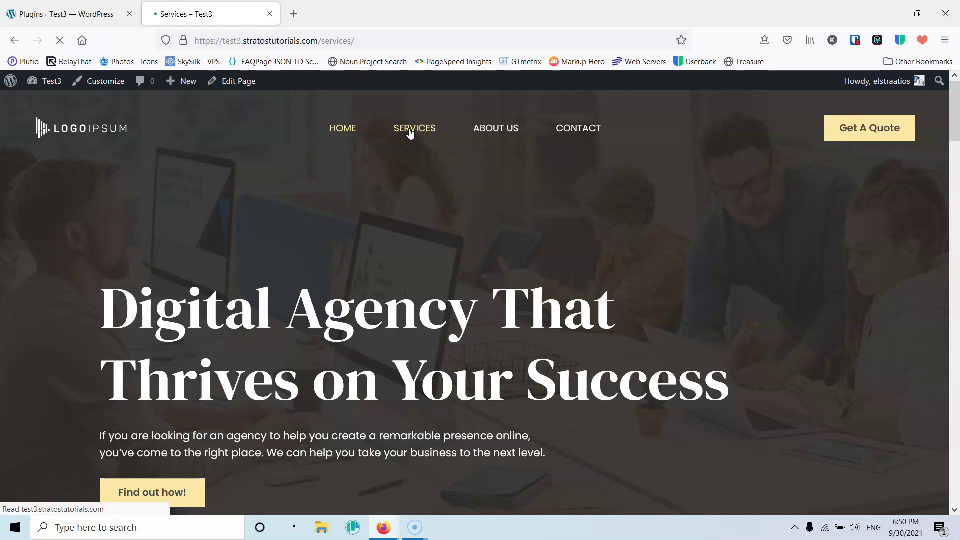
{"action": "left_click", "coordinate": [501, 134]}
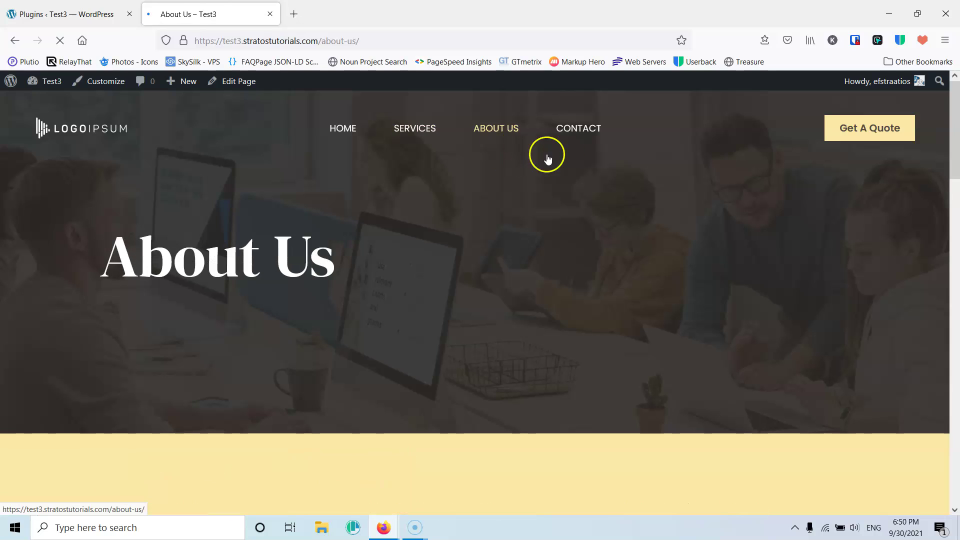
{"action": "left_click", "coordinate": [581, 133]}
{"action": "left_click", "coordinate": [495, 129]}
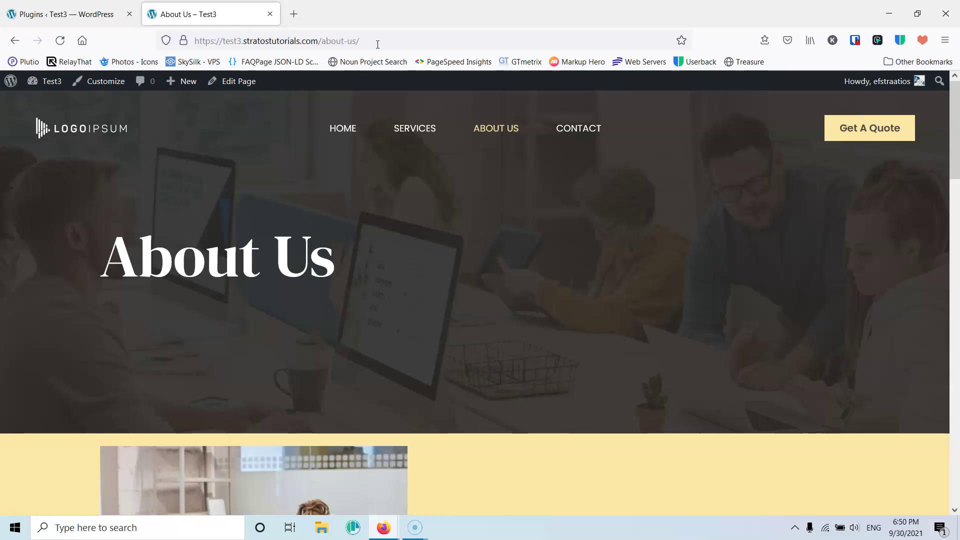
- Search the plugin directory for 'members' and install Restrict User Access
{"action": "left_click", "coordinate": [92, 7]}
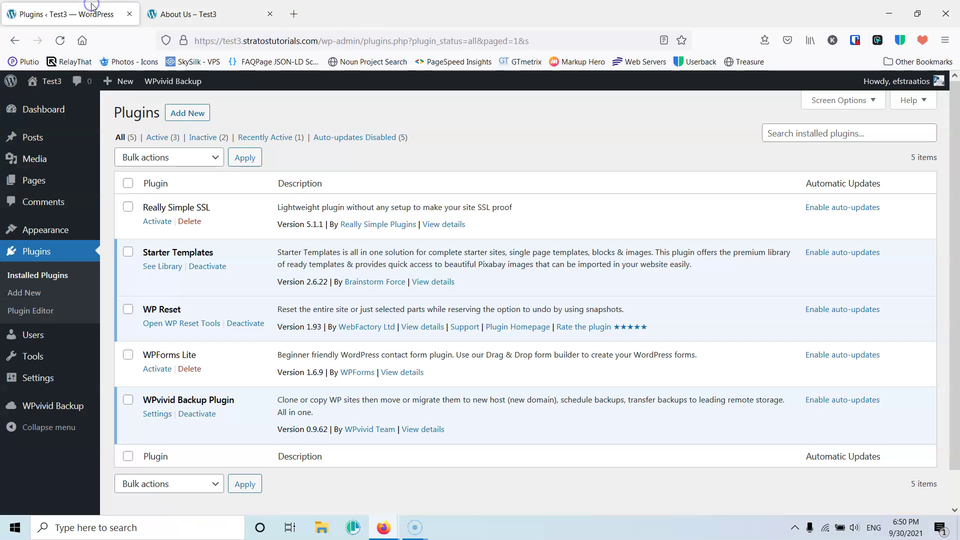
{"action": "left_click", "coordinate": [24, 293]}
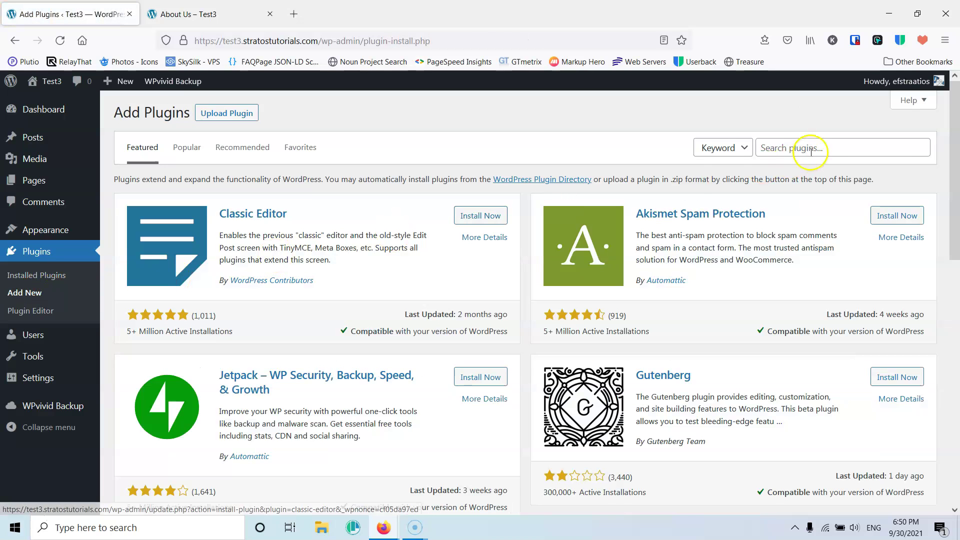
{"action": "left_click", "coordinate": [811, 152]}
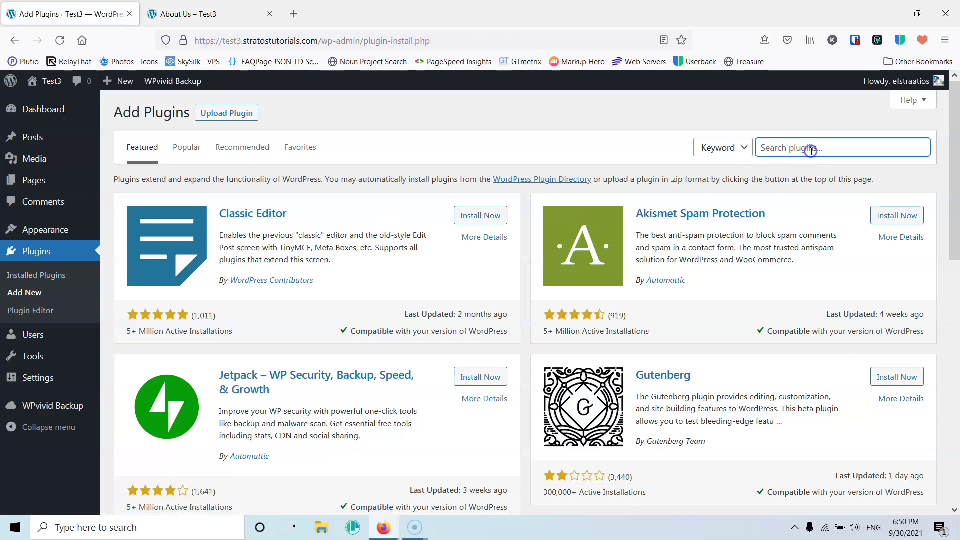
{"action": "type", "text": "members"}
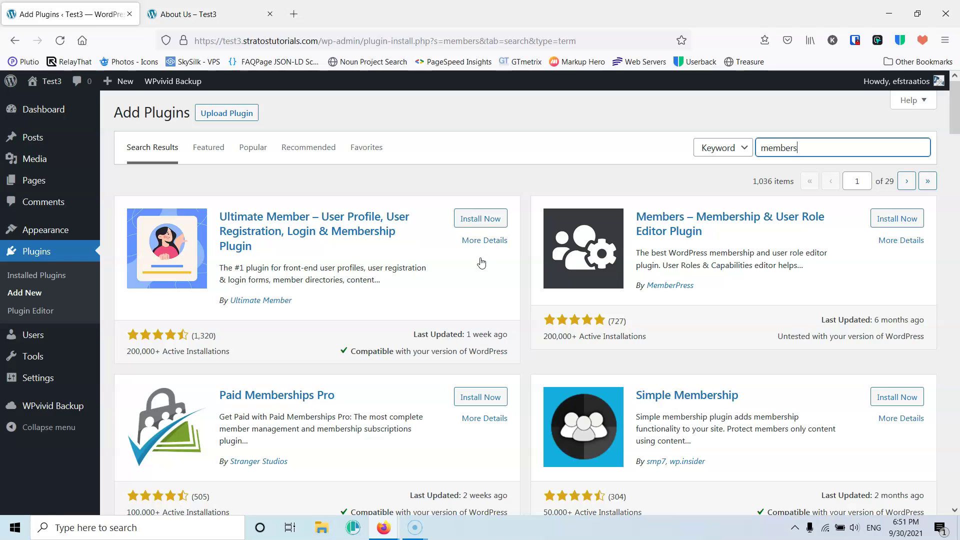
{"action": "scroll", "coordinate": [481, 263], "scroll_direction": "down", "scroll_amount": 15}
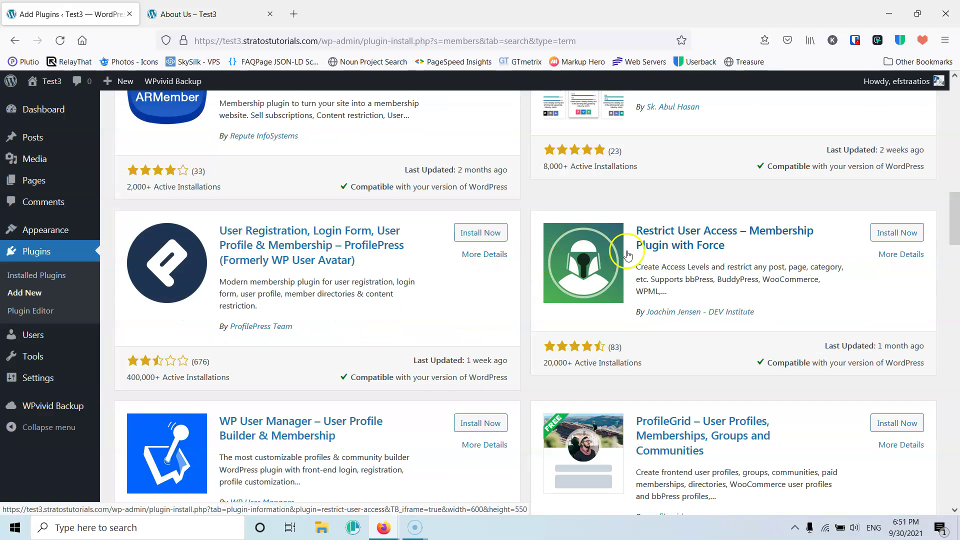
{"action": "left_click", "coordinate": [671, 242]}
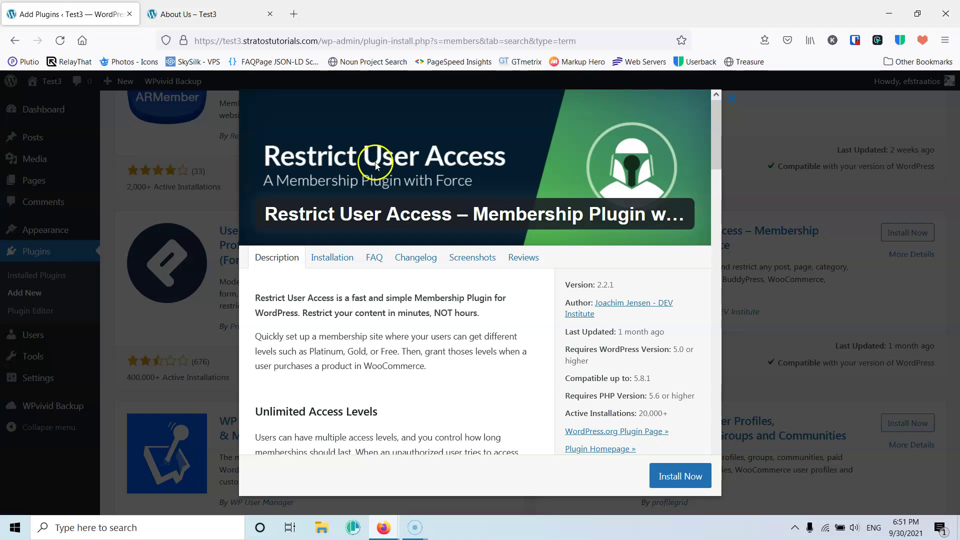
{"action": "left_click", "coordinate": [670, 477]}
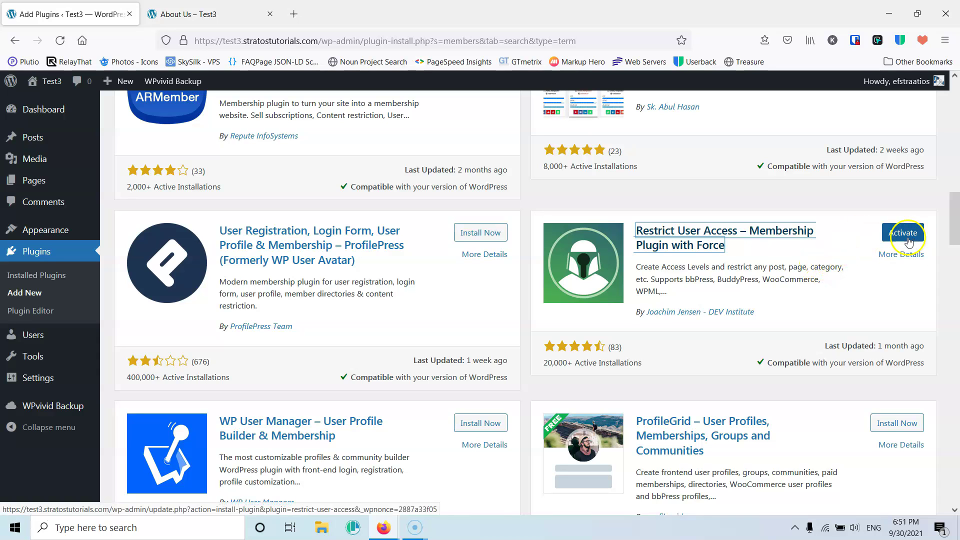
- Activate Restrict User Access and skip the usage-data opt-in
{"action": "left_click", "coordinate": [903, 235]}
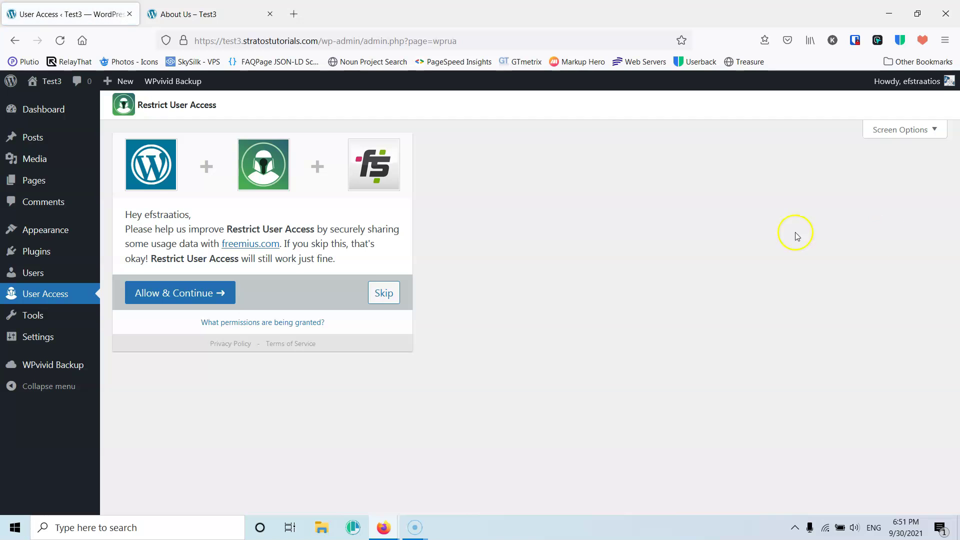
{"action": "left_click", "coordinate": [384, 295]}
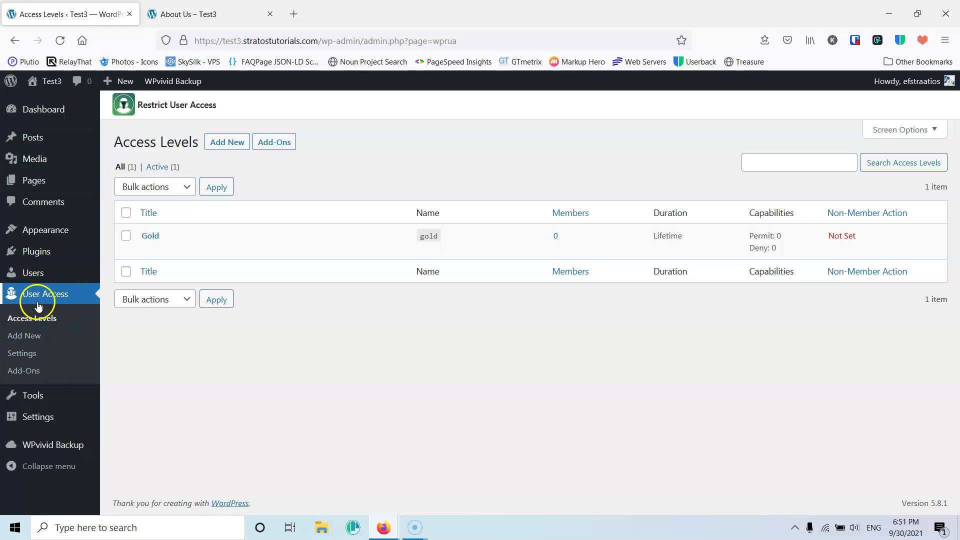
{"action": "mouse_move", "coordinate": [399, 528]}
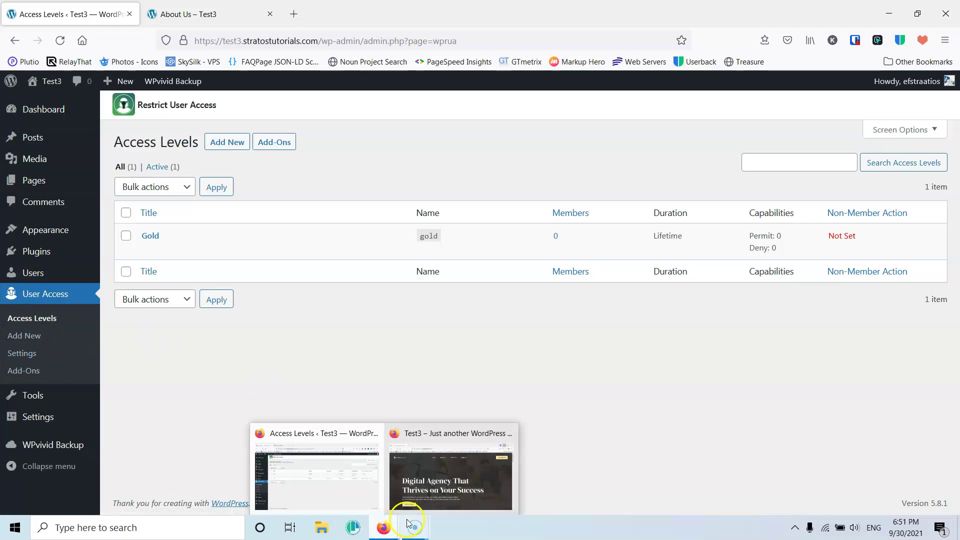
{"action": "left_click", "coordinate": [428, 493]}
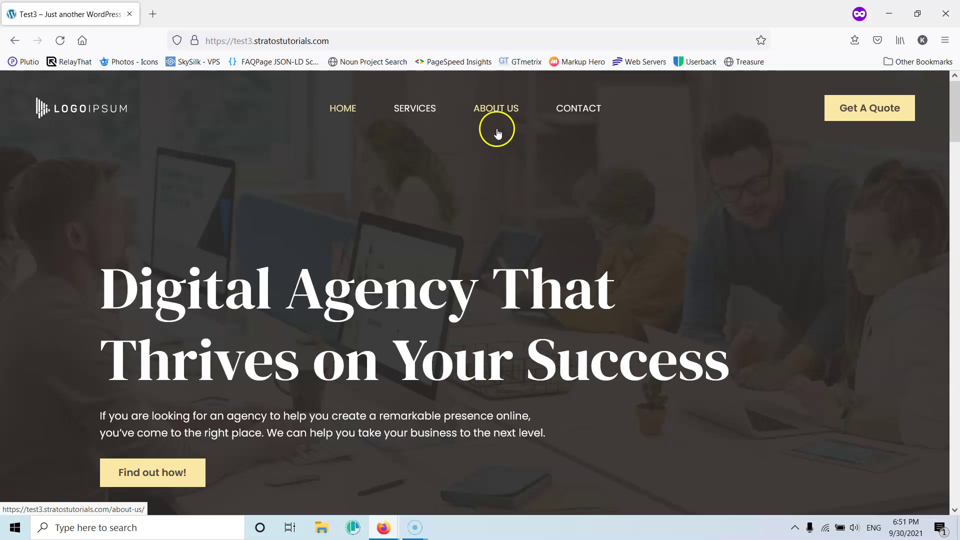
{"action": "left_click", "coordinate": [492, 111]}
{"action": "scroll", "coordinate": [565, 347], "scroll_direction": "down", "scroll_amount": 10}
{"action": "scroll", "coordinate": [590, 330], "scroll_direction": "up", "scroll_amount": 10}
{"action": "left_click", "coordinate": [889, 13]}
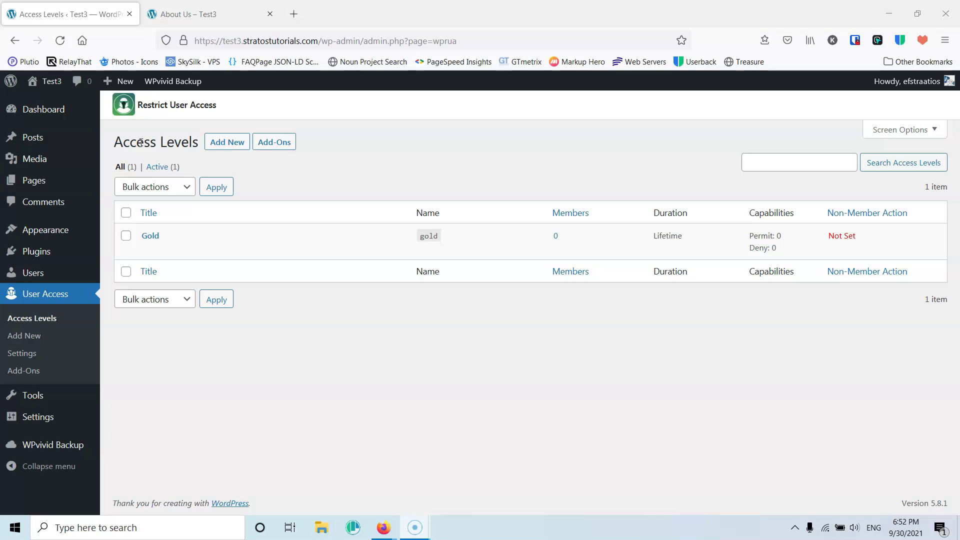
- Trash the Gold access level and begin a new access level
{"action": "mouse_move", "coordinate": [145, 242]}
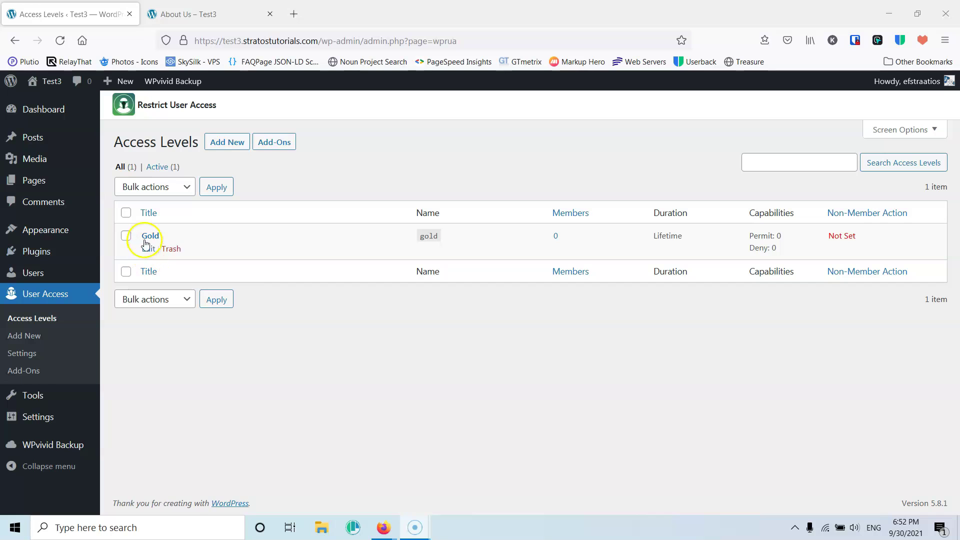
{"action": "left_click", "coordinate": [172, 251]}
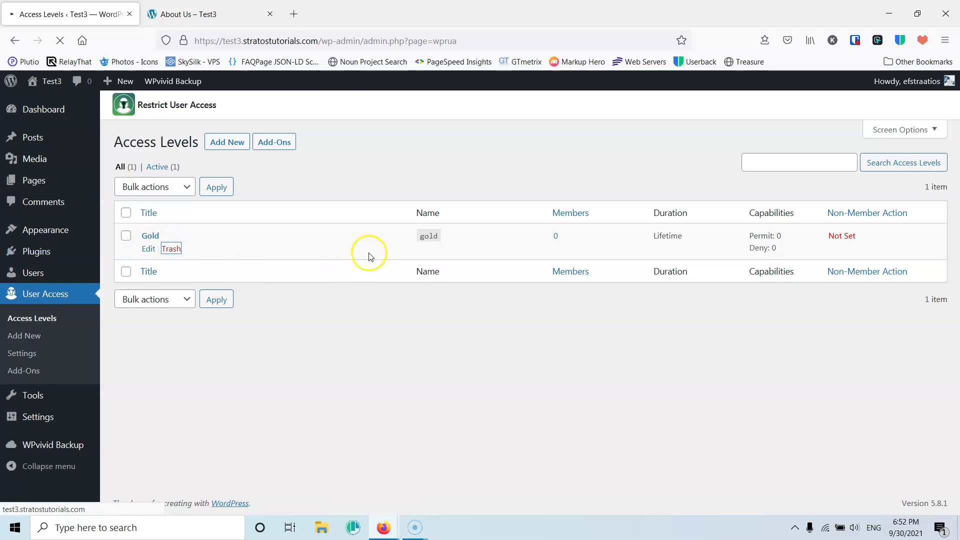
{"action": "left_click", "coordinate": [237, 144]}
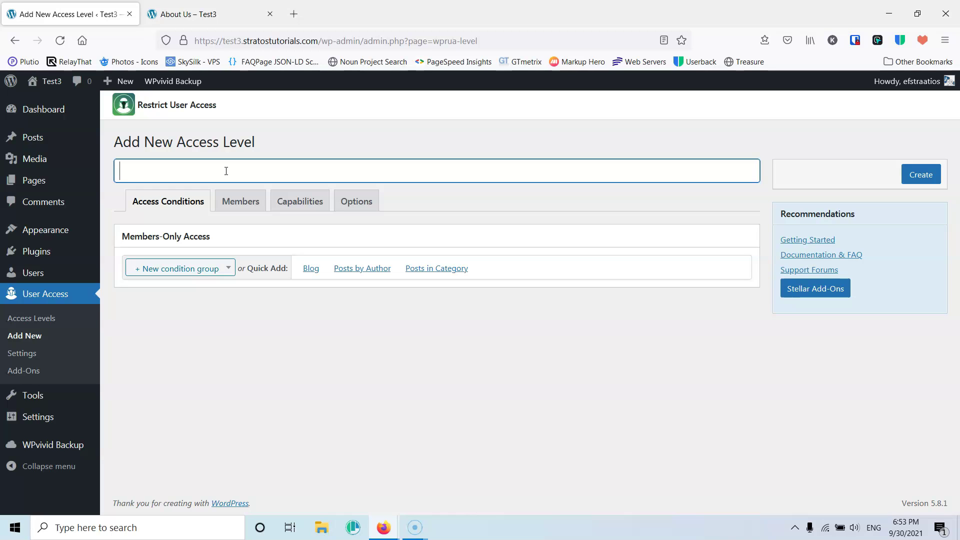
- Title the level 'Subscribers', add a Pages condition for About Us, and go to Members
{"action": "type", "text": "Subscribers"}
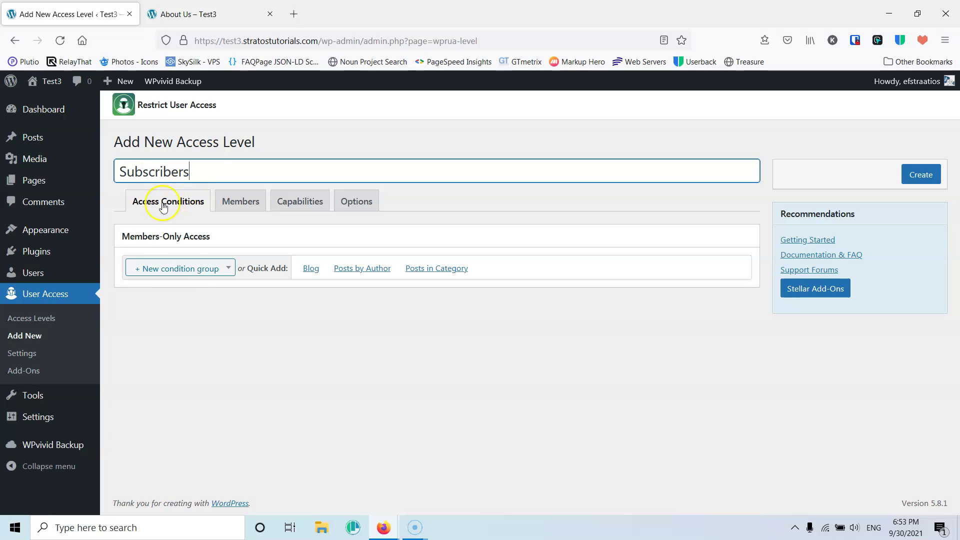
{"action": "left_click", "coordinate": [161, 272]}
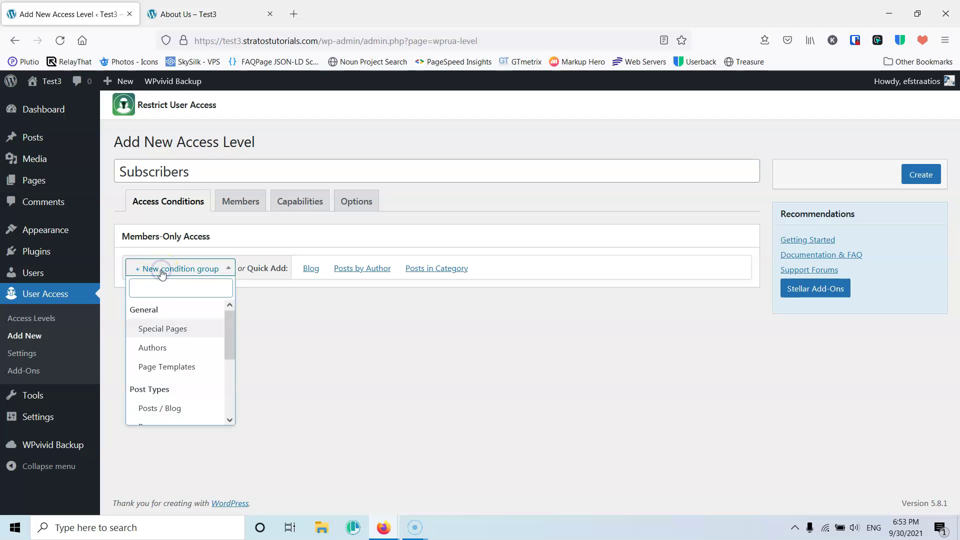
{"action": "mouse_move", "coordinate": [230, 330]}
{"action": "left_mouse_down"}
{"action": "mouse_move", "coordinate": [229, 383]}
{"action": "mouse_move", "coordinate": [226, 325]}
{"action": "left_mouse_up"}
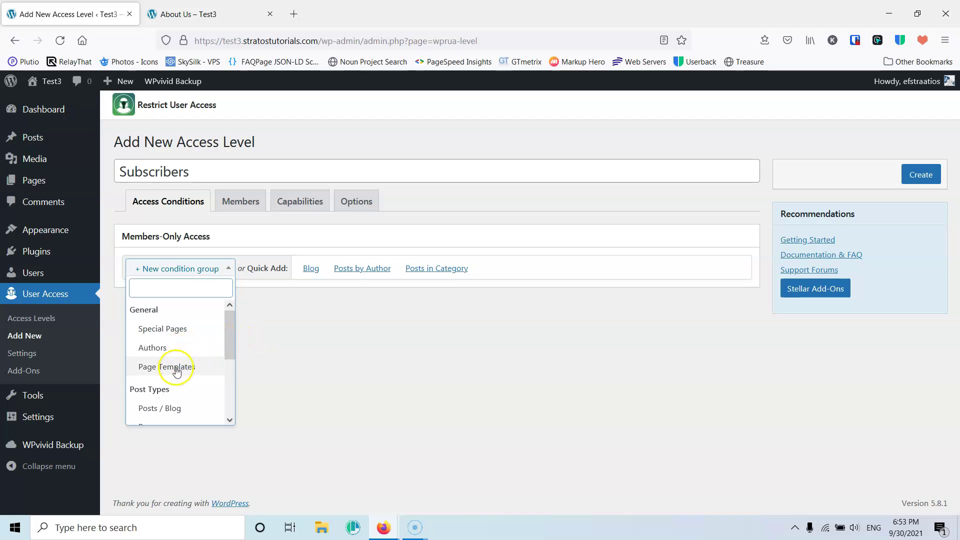
{"action": "left_click_drag", "start_coordinate": [231, 337], "coordinate": [227, 376]}
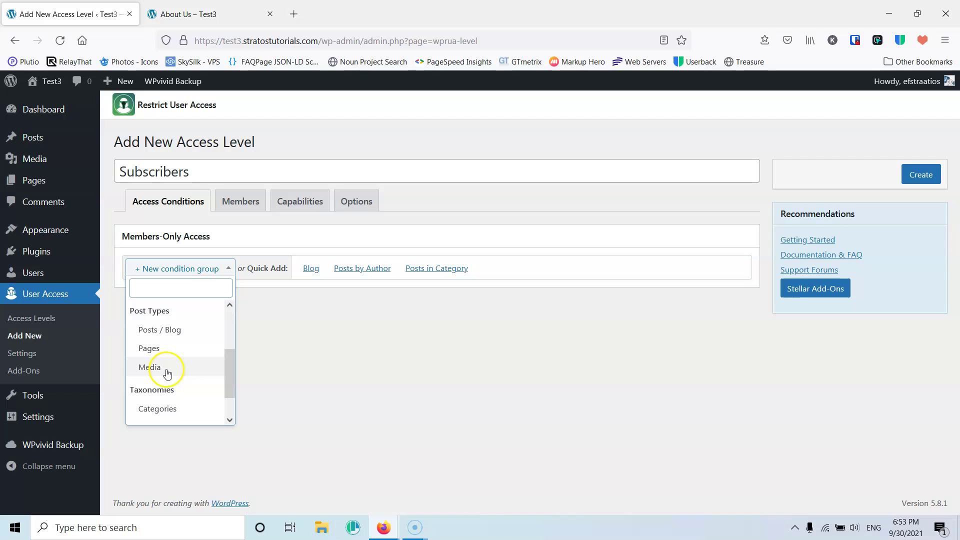
{"action": "left_click_drag", "start_coordinate": [228, 383], "coordinate": [227, 361]}
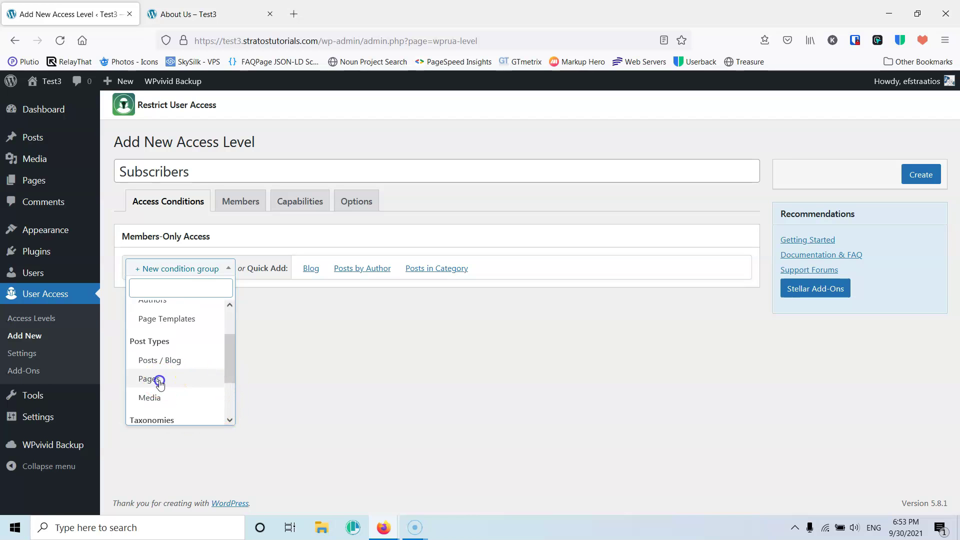
{"action": "left_click", "coordinate": [158, 379]}
{"action": "left_click", "coordinate": [328, 296]}
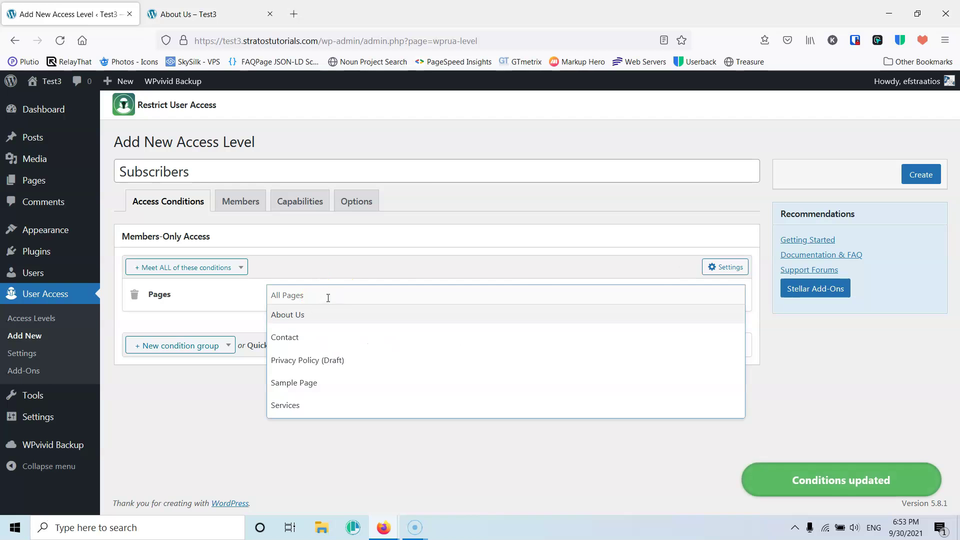
{"action": "left_click", "coordinate": [307, 316]}
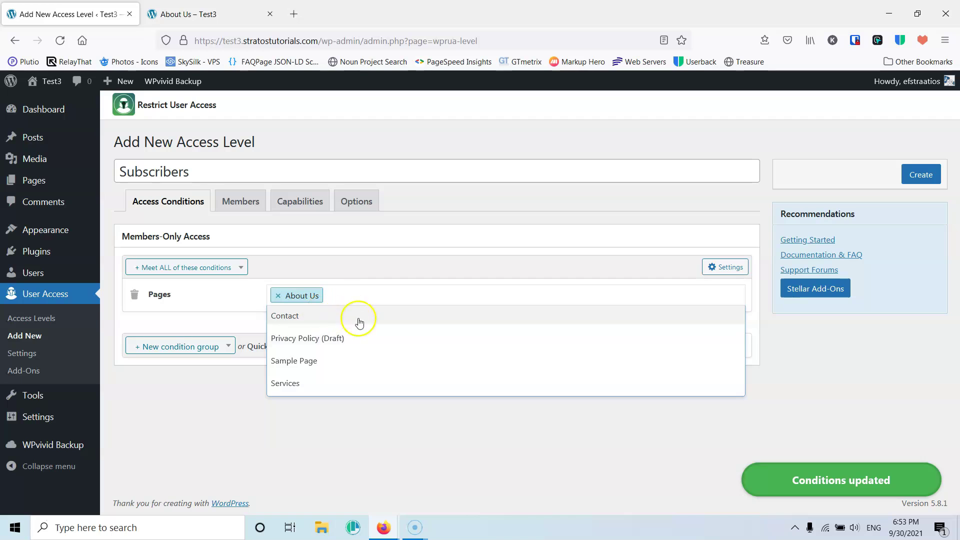
{"action": "left_click", "coordinate": [374, 430]}
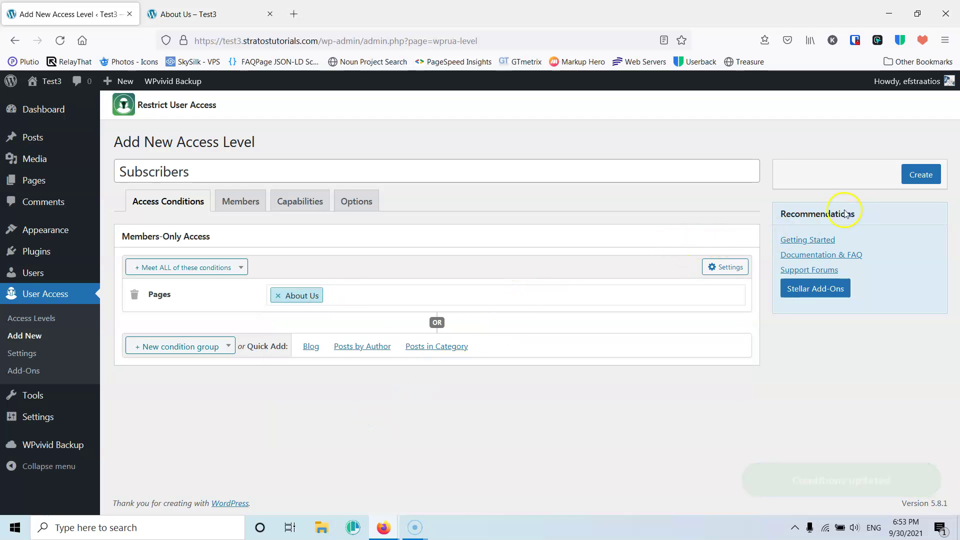
{"action": "left_click", "coordinate": [246, 205]}
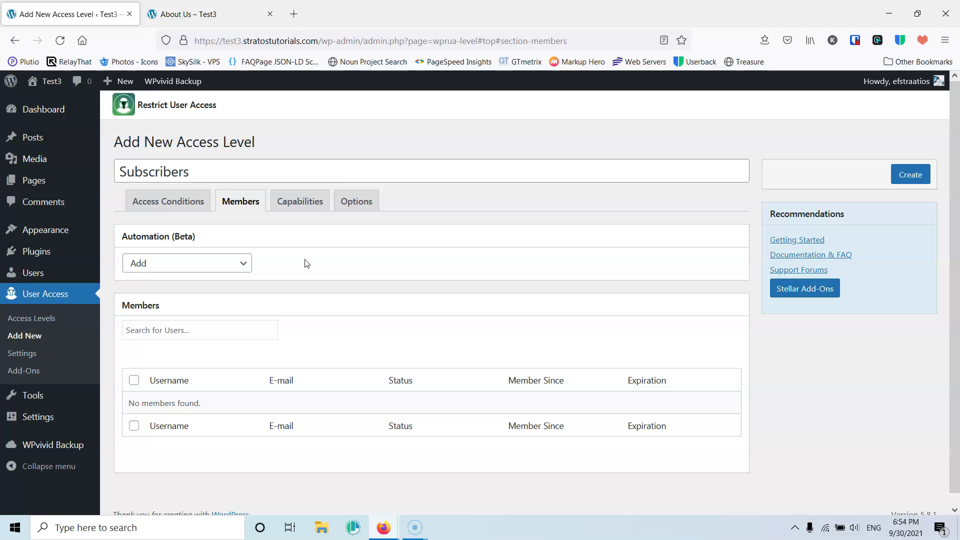
- Add a User Role automation so the Subscriber role automatically grants membership
{"action": "left_click", "coordinate": [188, 263]}
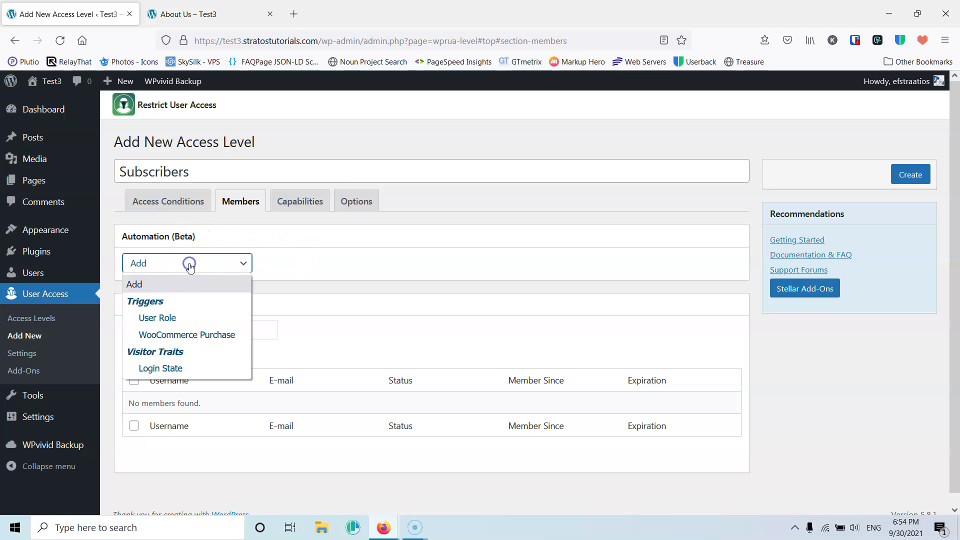
{"action": "left_click", "coordinate": [168, 317]}
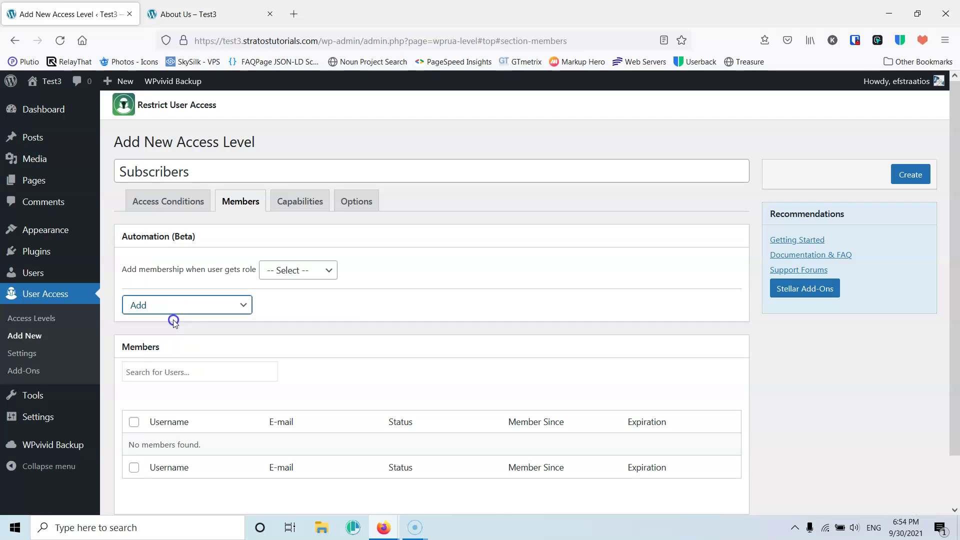
{"action": "left_click", "coordinate": [296, 277]}
{"action": "left_click", "coordinate": [301, 377]}
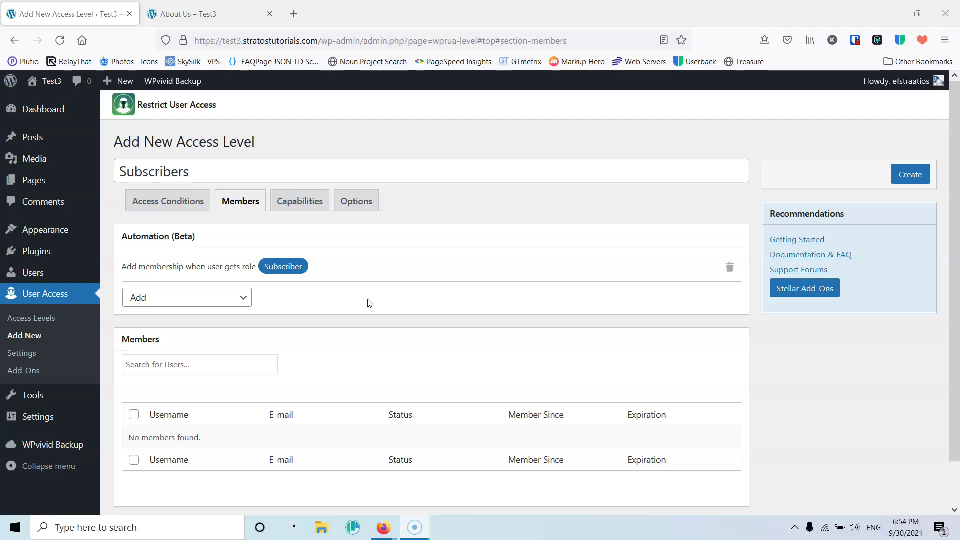
{"action": "left_click", "coordinate": [299, 204]}
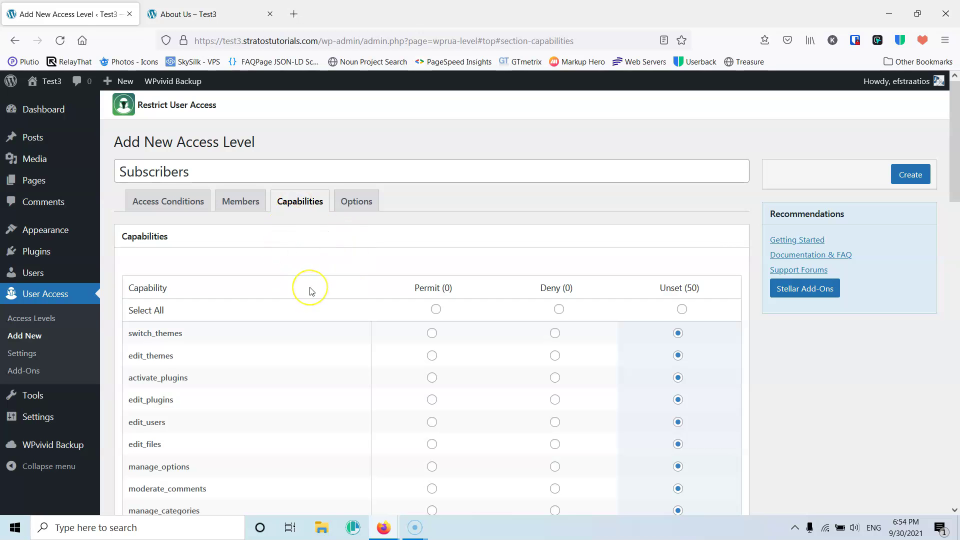
- Review the unset Capabilities table, then bring up the level's Options
{"action": "scroll", "coordinate": [311, 291], "scroll_direction": "down", "scroll_amount": 10}
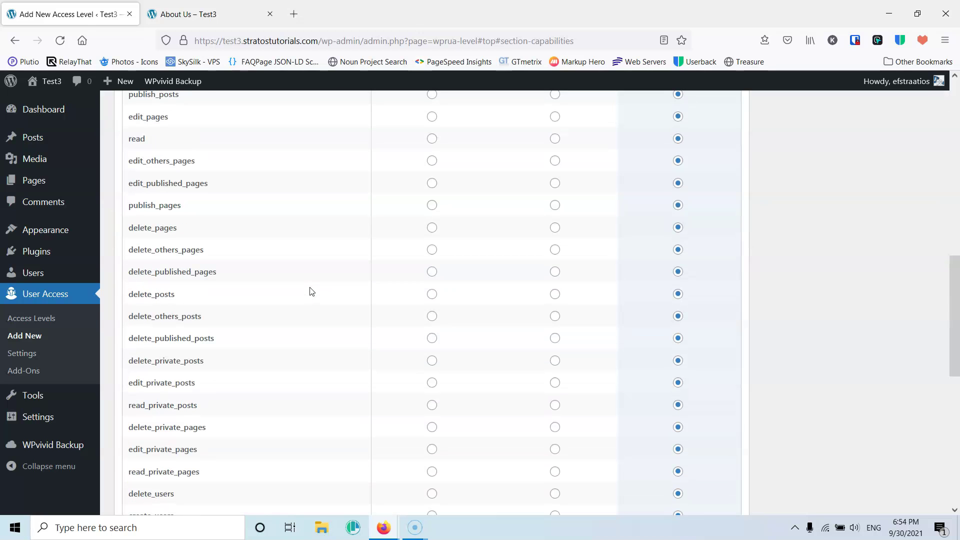
{"action": "scroll", "coordinate": [311, 291], "scroll_direction": "up", "scroll_amount": 10}
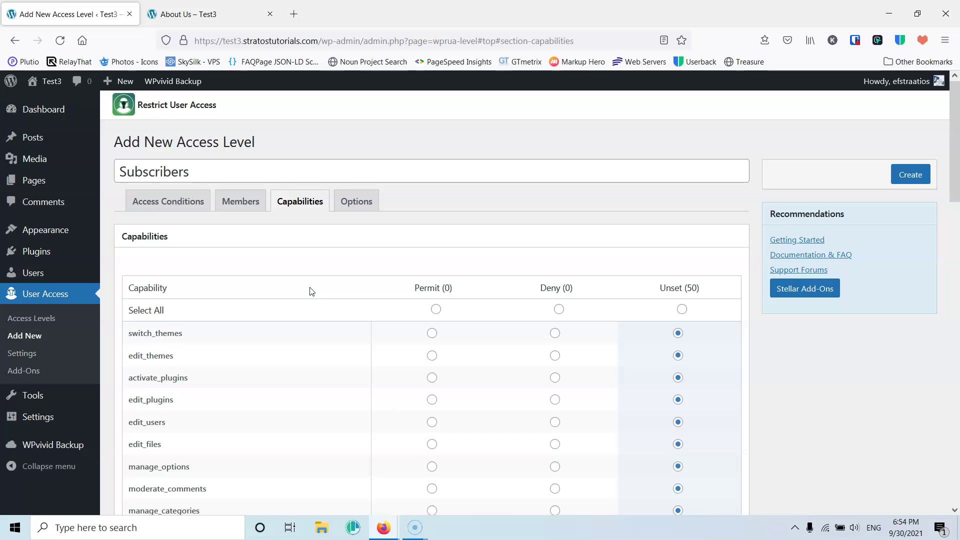
{"action": "left_click", "coordinate": [352, 201]}
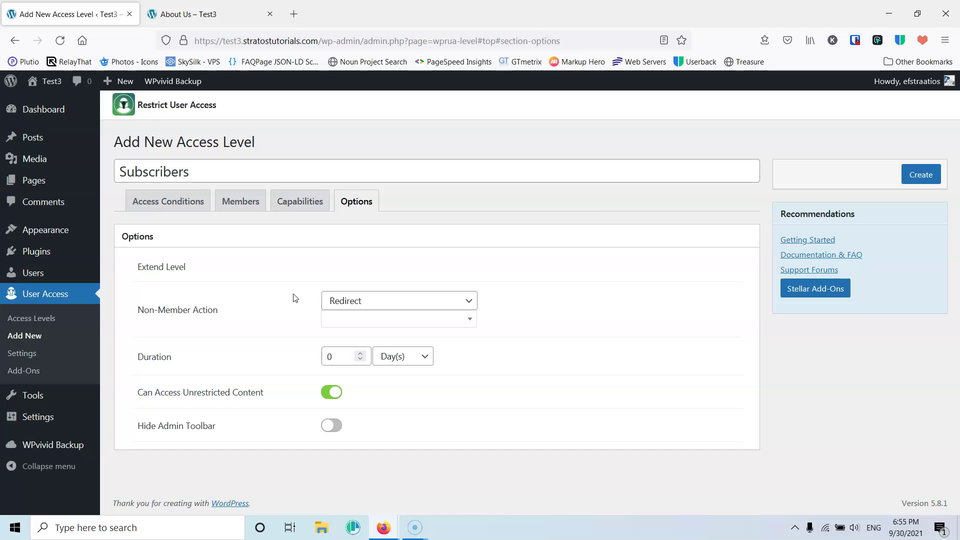
- Set Duration to 6 Month(s), enable Hide Admin Toolbar, and create the Subscribers level
{"action": "left_click", "coordinate": [377, 307]}
{"action": "left_click_drag", "start_coordinate": [336, 355], "coordinate": [295, 349]}
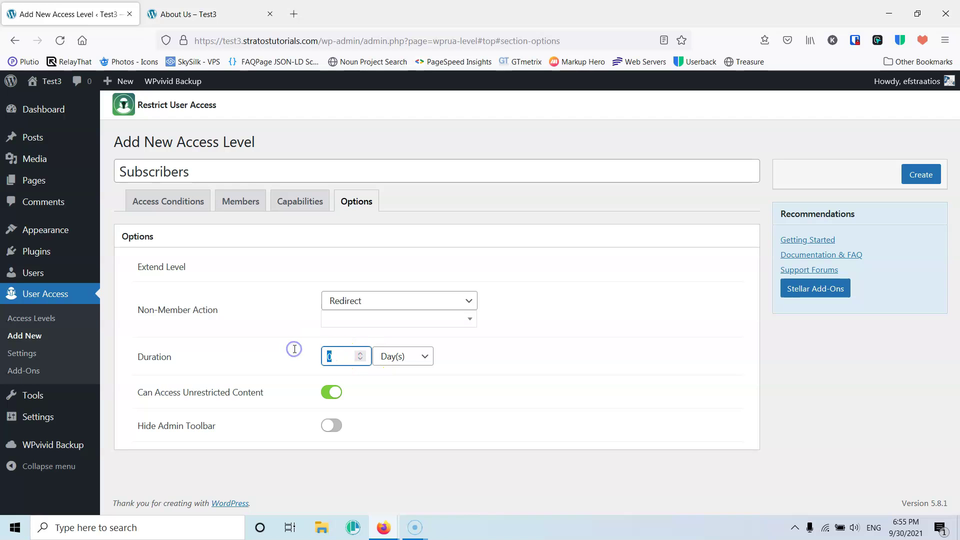
{"action": "type", "text": "6"}
{"action": "left_click", "coordinate": [396, 361]}
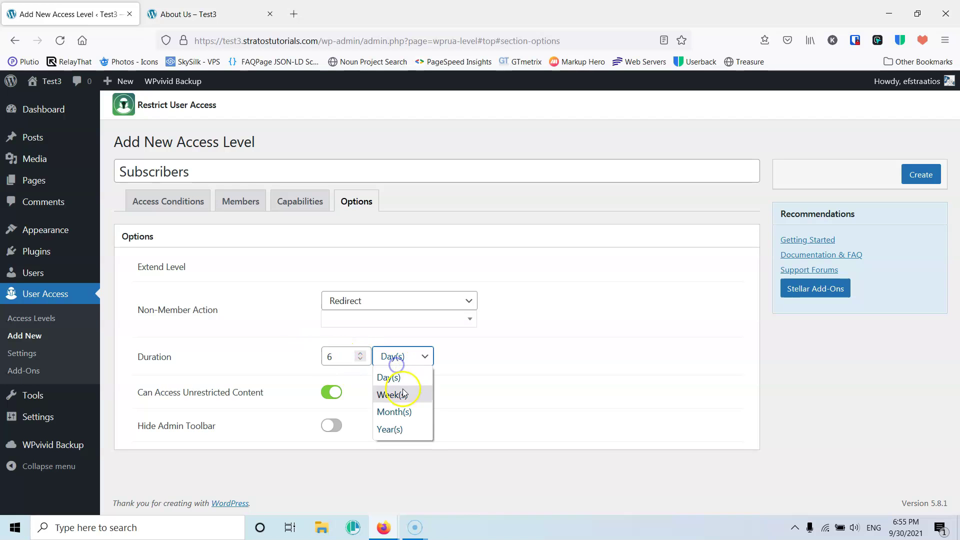
{"action": "left_click", "coordinate": [395, 411]}
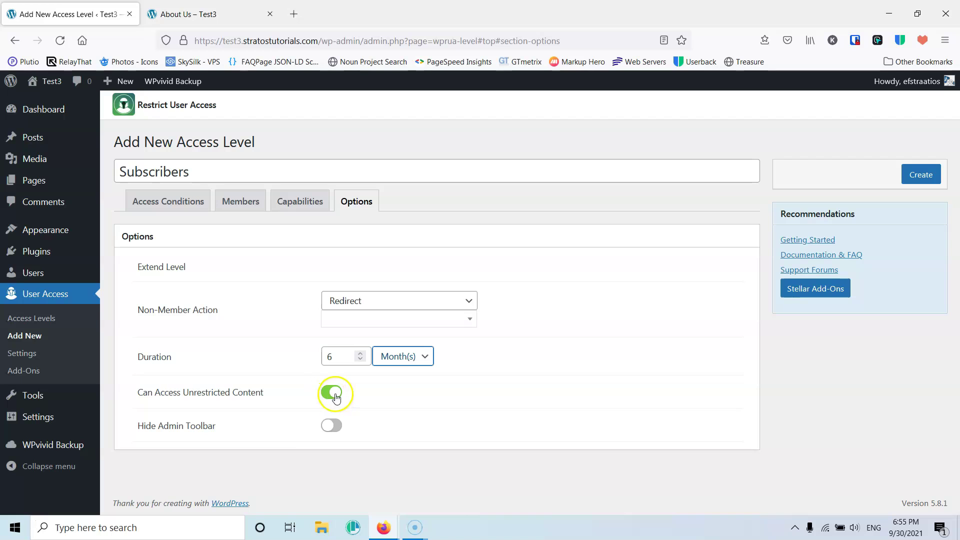
{"action": "left_click", "coordinate": [332, 426]}
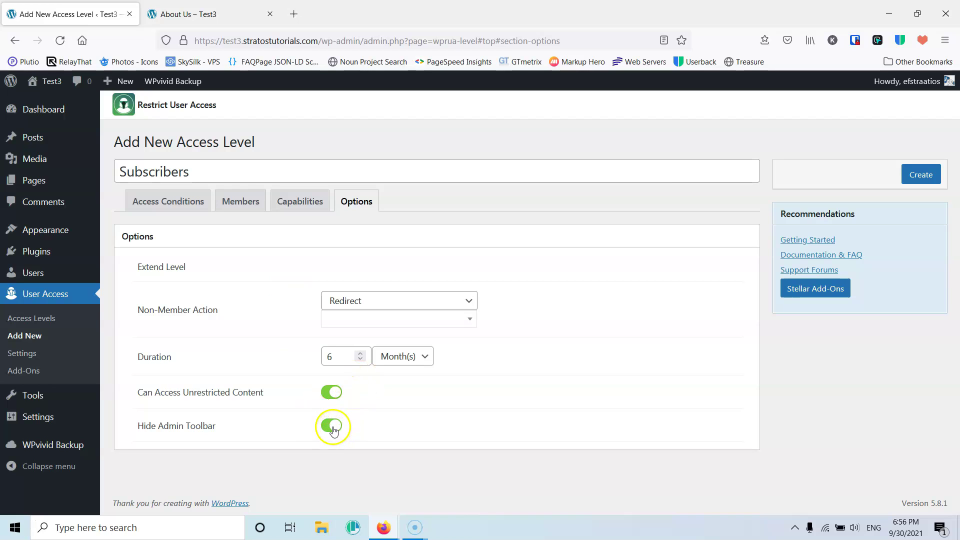
{"action": "left_click", "coordinate": [918, 178]}
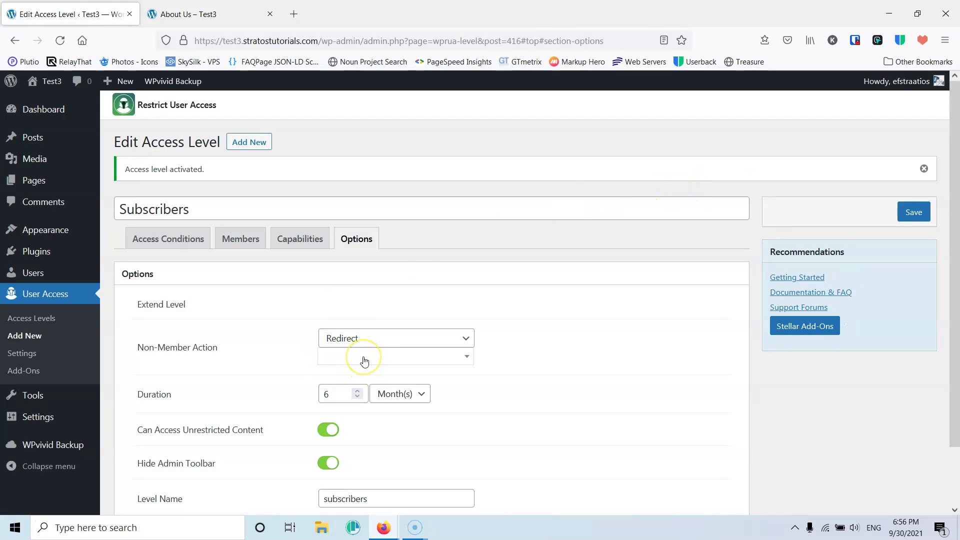
- Publish a 'Register now' page containing the pasted restricted-content and subscribe message
{"action": "mouse_move", "coordinate": [30, 180]}
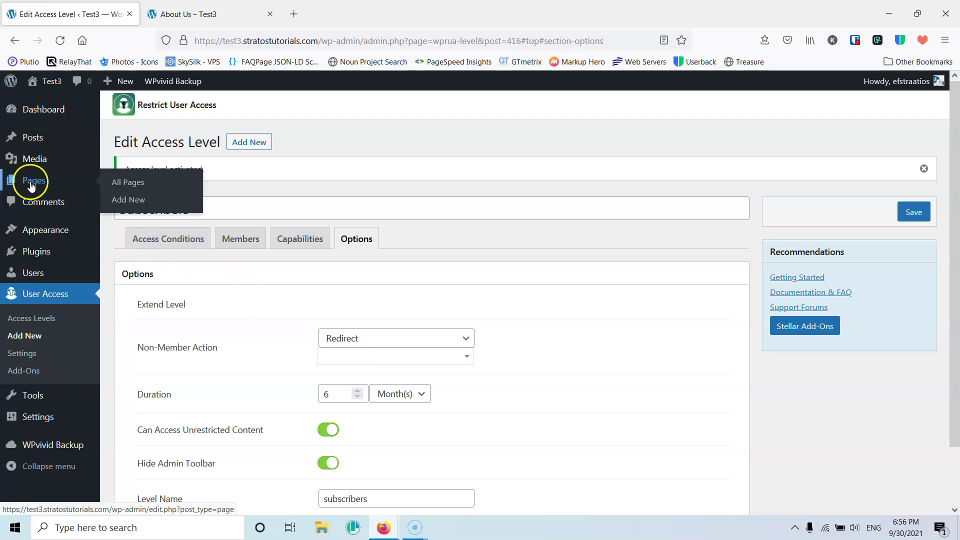
{"action": "middle_click", "coordinate": [128, 200]}
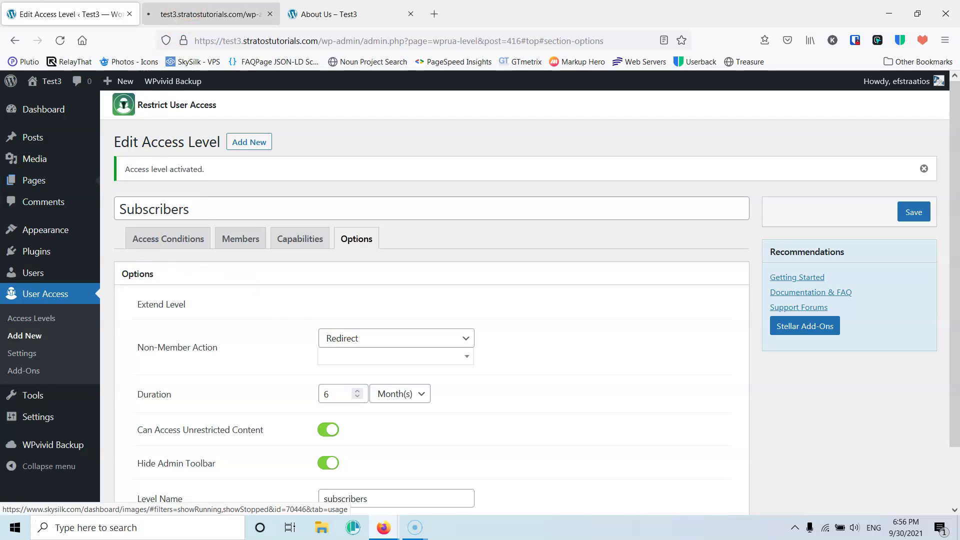
{"action": "key", "text": "ctrl+Tab"}
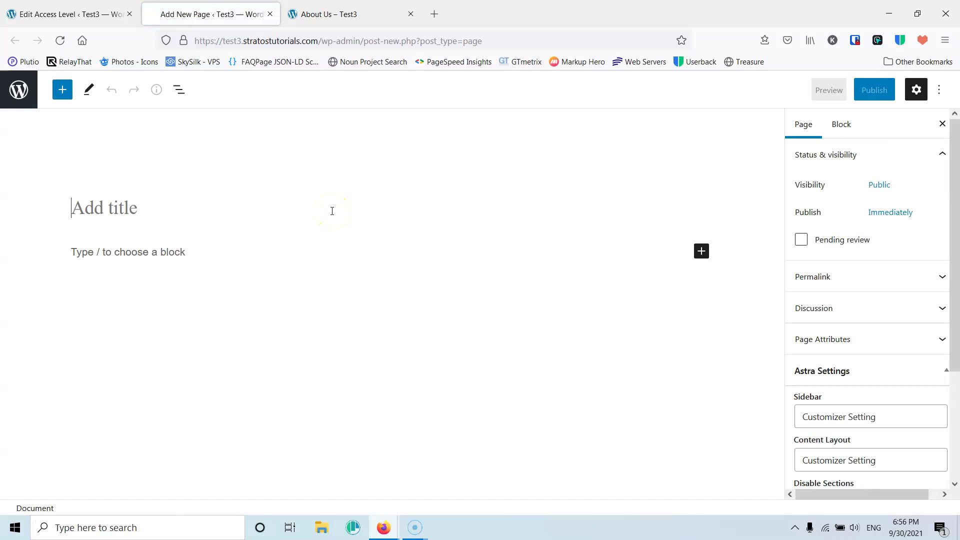
{"action": "type", "text": "R"}
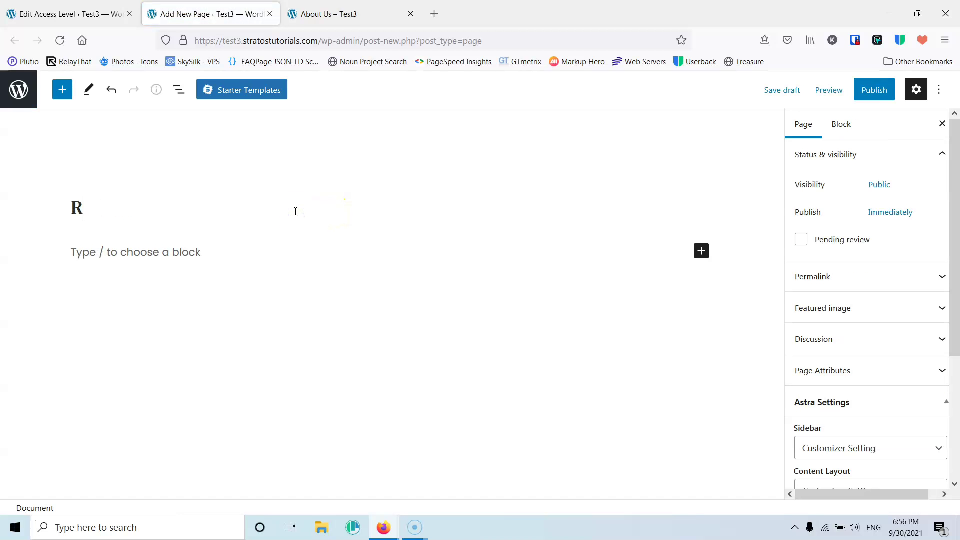
{"action": "type", "text": "egister now"}
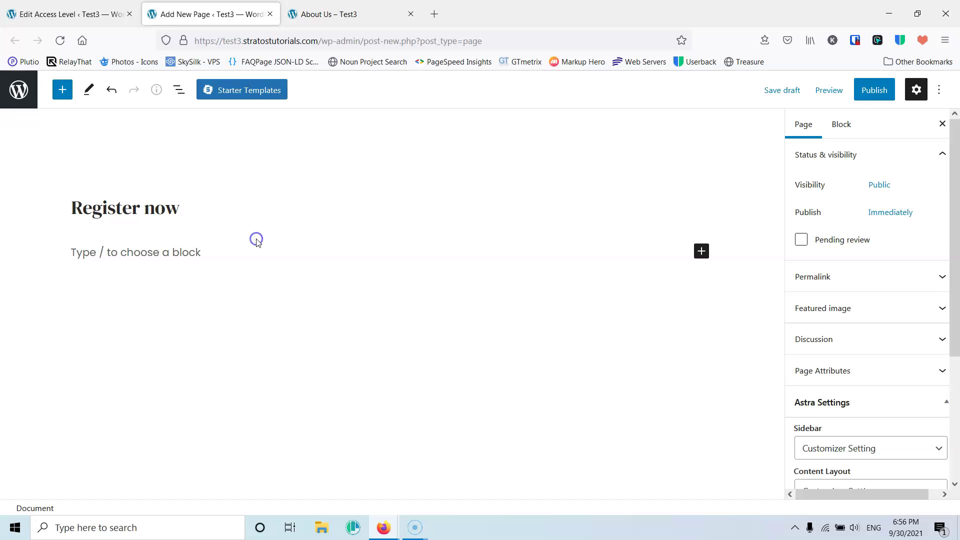
{"action": "left_click", "coordinate": [242, 250]}
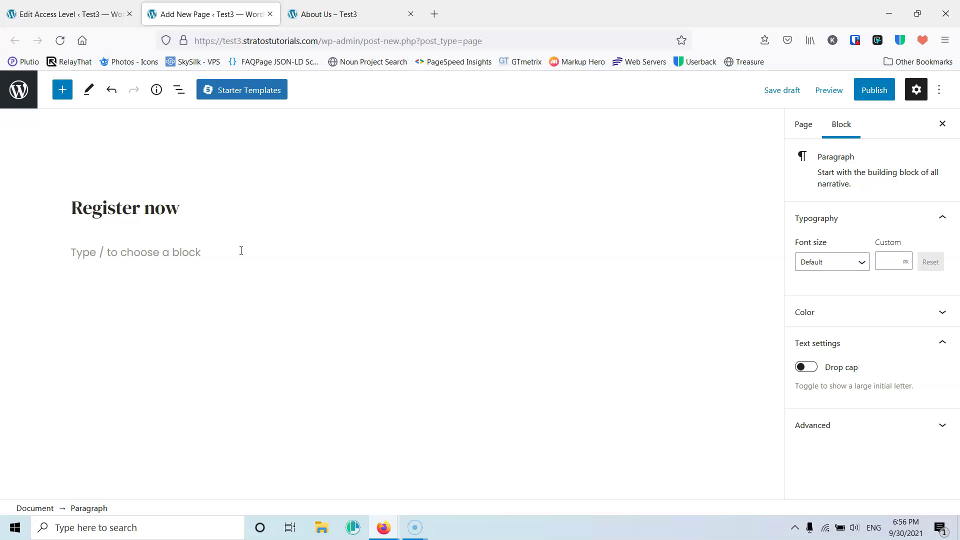
{"action": "type", "text": "You are trying to access restricted content on the website. Please subscribe in order to view the content."}
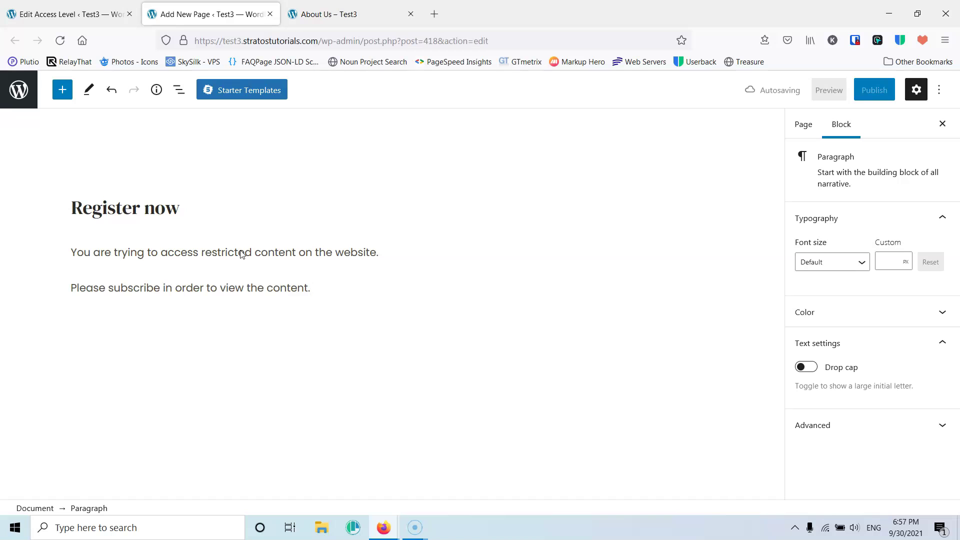
{"action": "left_click", "coordinate": [869, 93]}
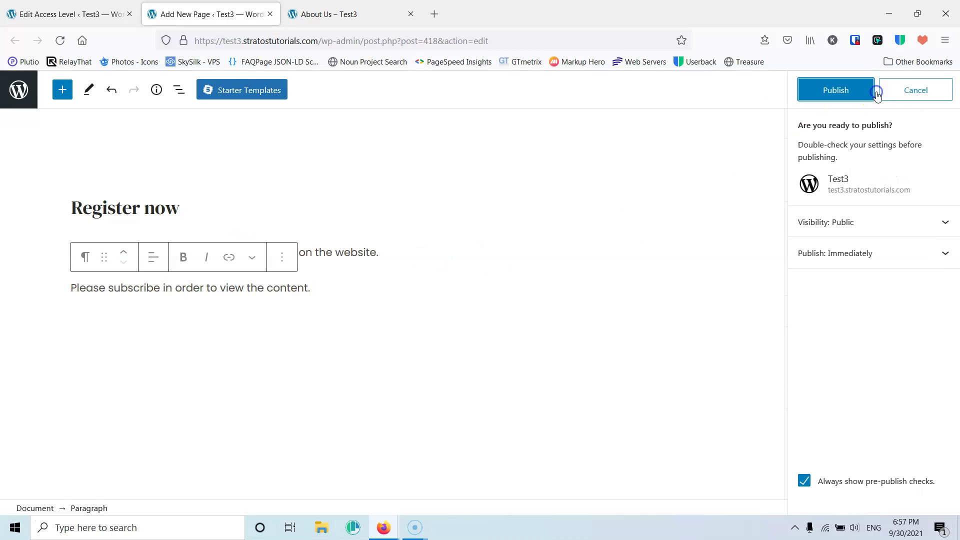
{"action": "left_click", "coordinate": [832, 93]}
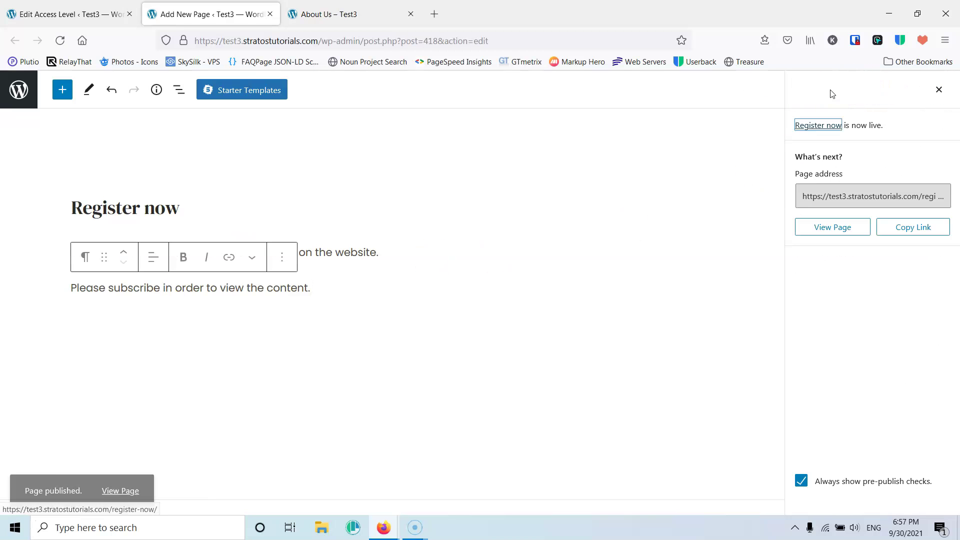
{"action": "left_click", "coordinate": [70, 13]}
- Set Non-Member Action to Redirect to the 'Register now' page and save the level
{"action": "left_click", "coordinate": [373, 339]}
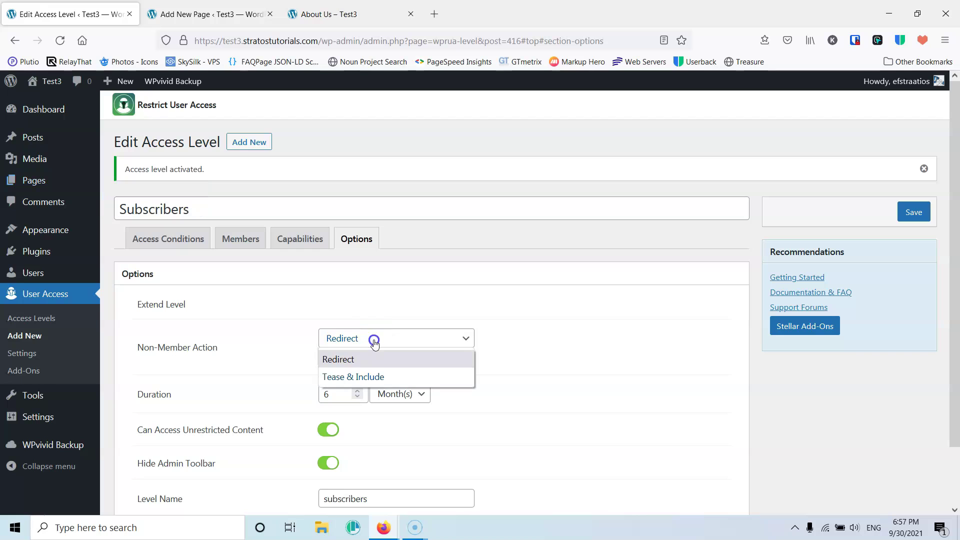
{"action": "left_click", "coordinate": [370, 360]}
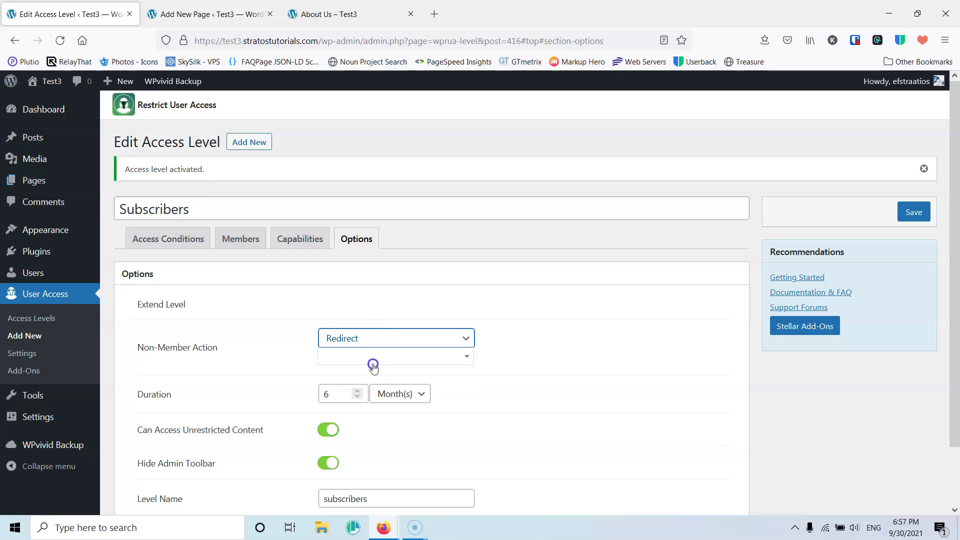
{"action": "left_click", "coordinate": [352, 361]}
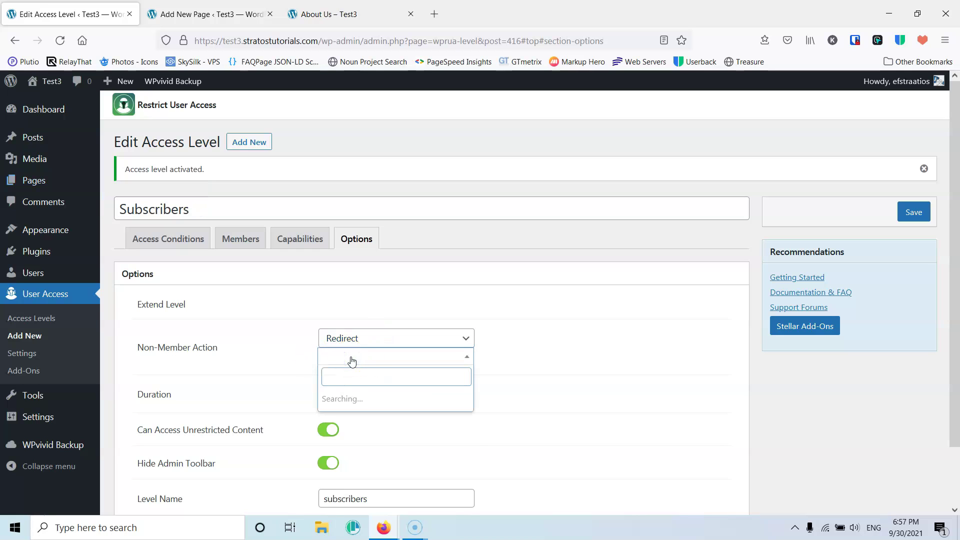
{"action": "left_click", "coordinate": [363, 464]}
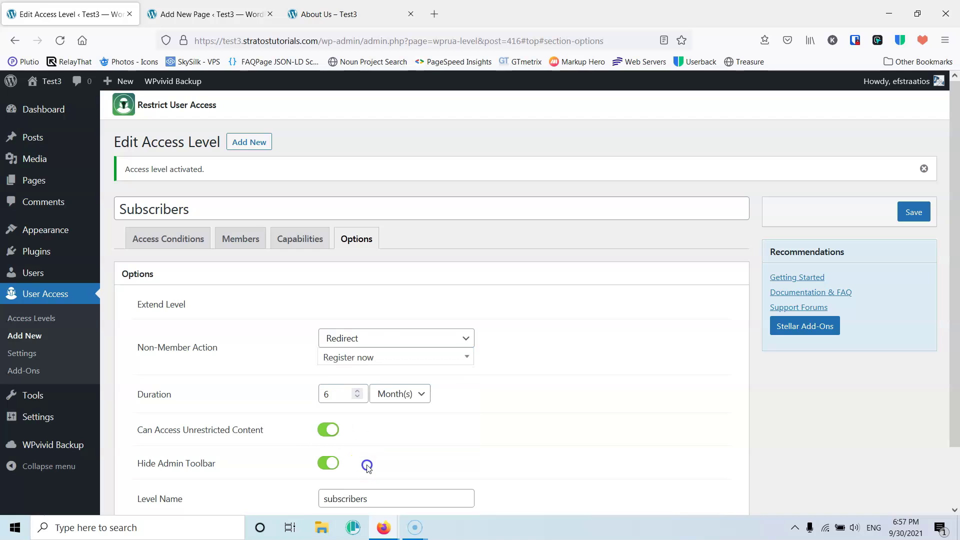
{"action": "left_click", "coordinate": [596, 353]}
{"action": "left_click", "coordinate": [919, 212]}
{"action": "left_click", "coordinate": [225, 348]}
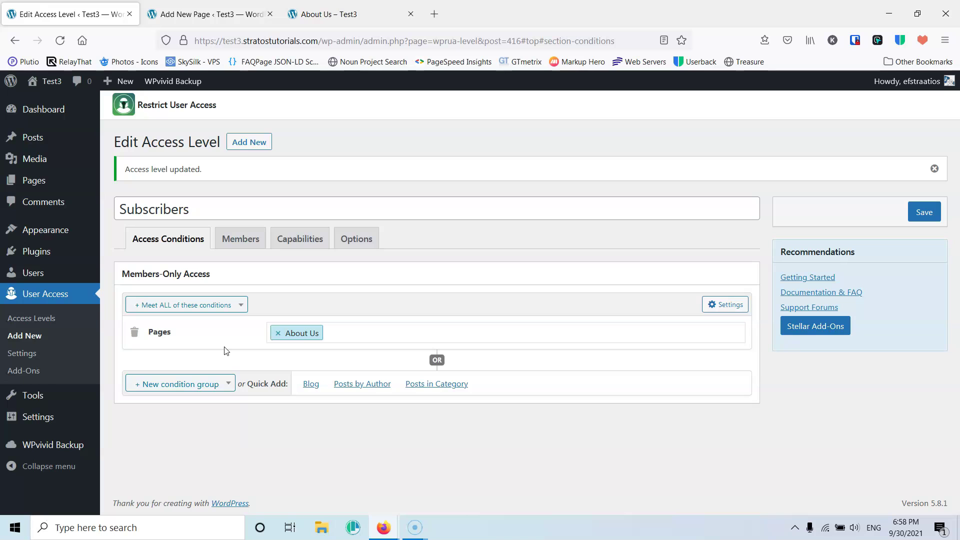
- Load About Us in a private window to confirm it redirects to Register now
{"action": "left_click", "coordinate": [335, 15]}
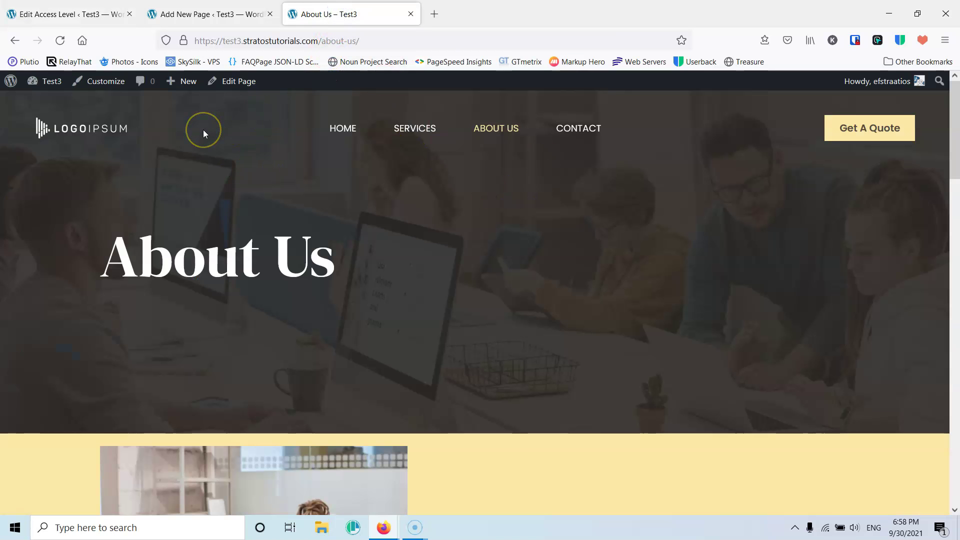
{"action": "left_click", "coordinate": [60, 40]}
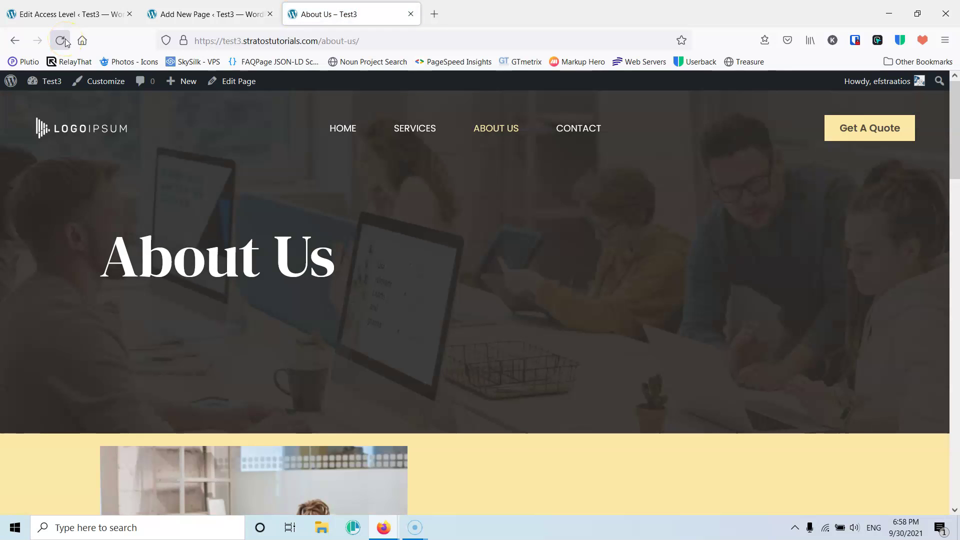
{"action": "left_click", "coordinate": [418, 488]}
{"action": "left_click", "coordinate": [65, 40]}
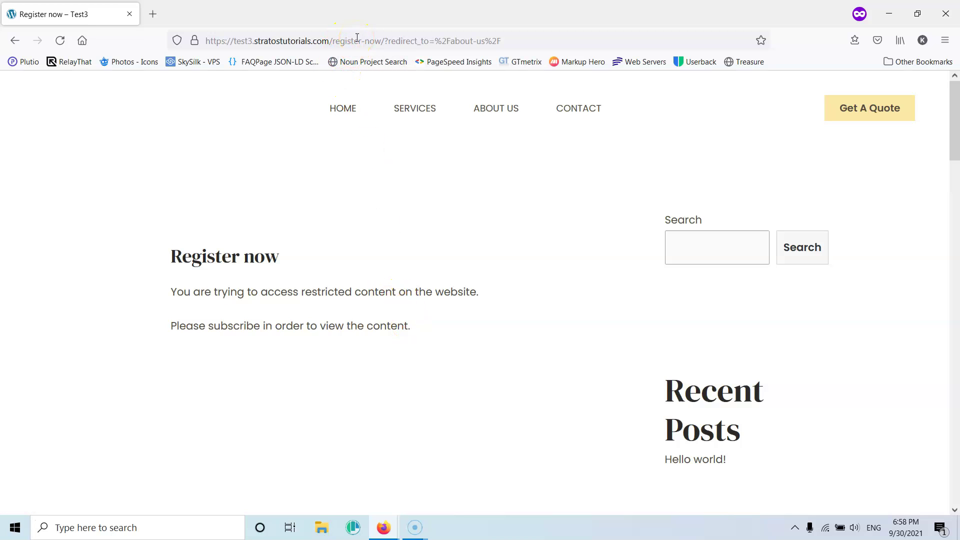
{"action": "mouse_move", "coordinate": [384, 528]}
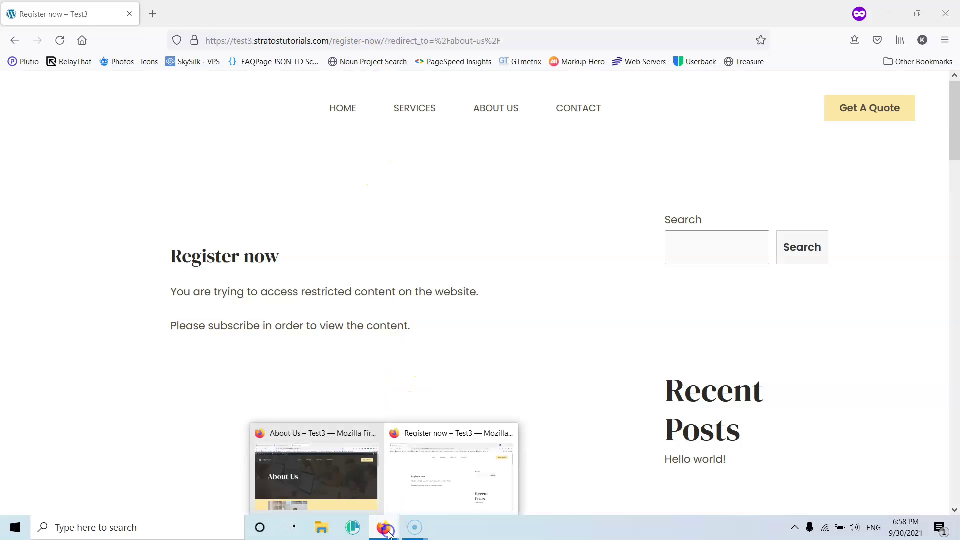
{"action": "left_click", "coordinate": [343, 471]}
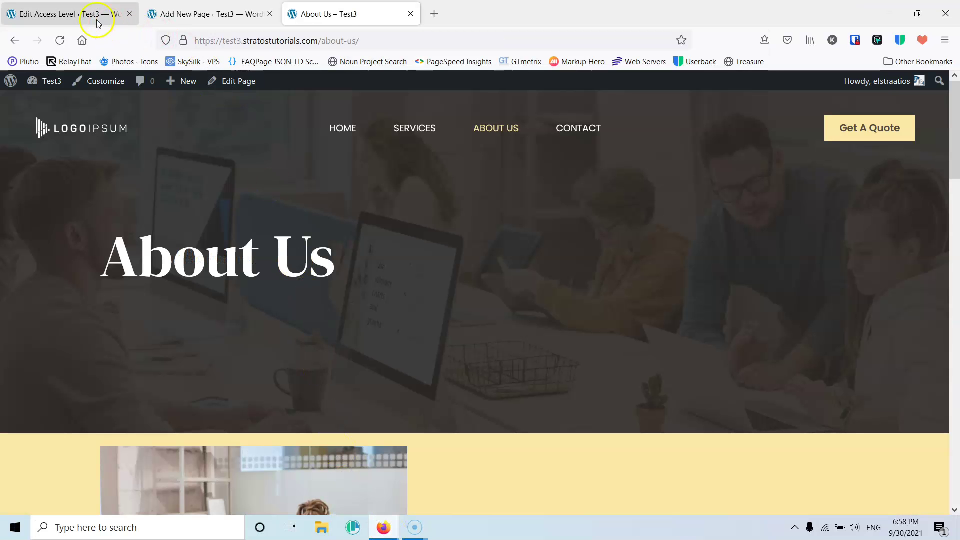
{"action": "left_click", "coordinate": [85, 15]}
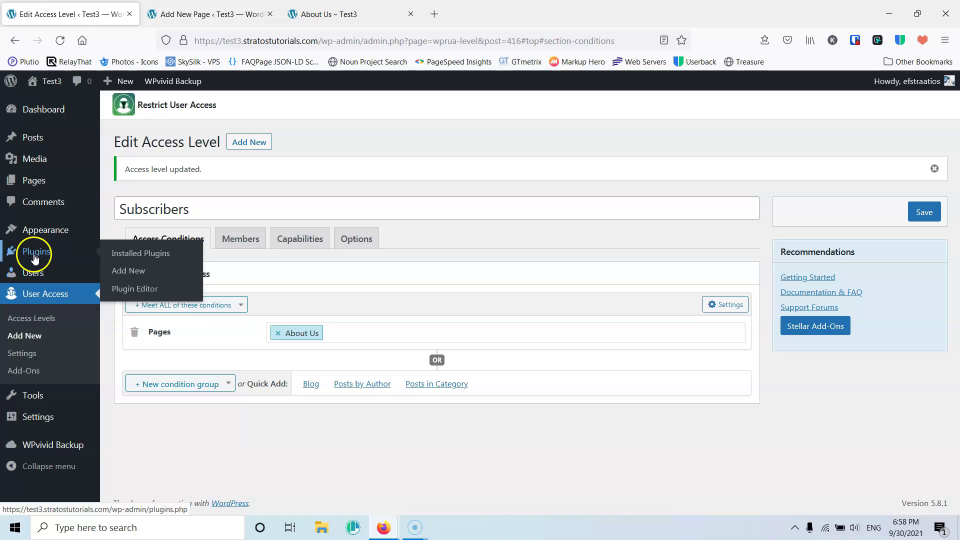
- Restrict the About Us menu item's access level to Subscribers and save the menu
{"action": "mouse_move", "coordinate": [28, 235]}
{"action": "left_click", "coordinate": [135, 285]}
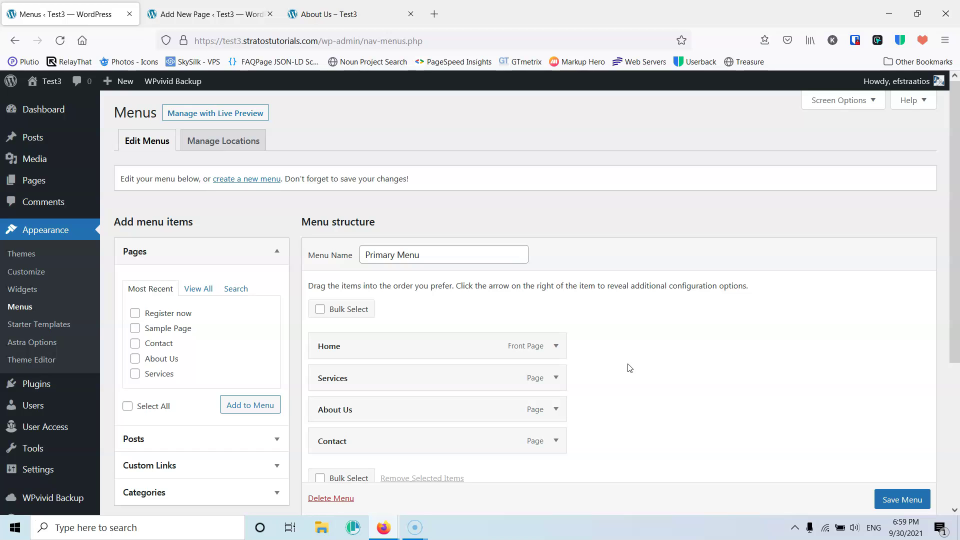
{"action": "left_click", "coordinate": [557, 410]}
{"action": "left_click", "coordinate": [631, 326]}
{"action": "scroll", "coordinate": [633, 327], "scroll_direction": "down", "scroll_amount": 4}
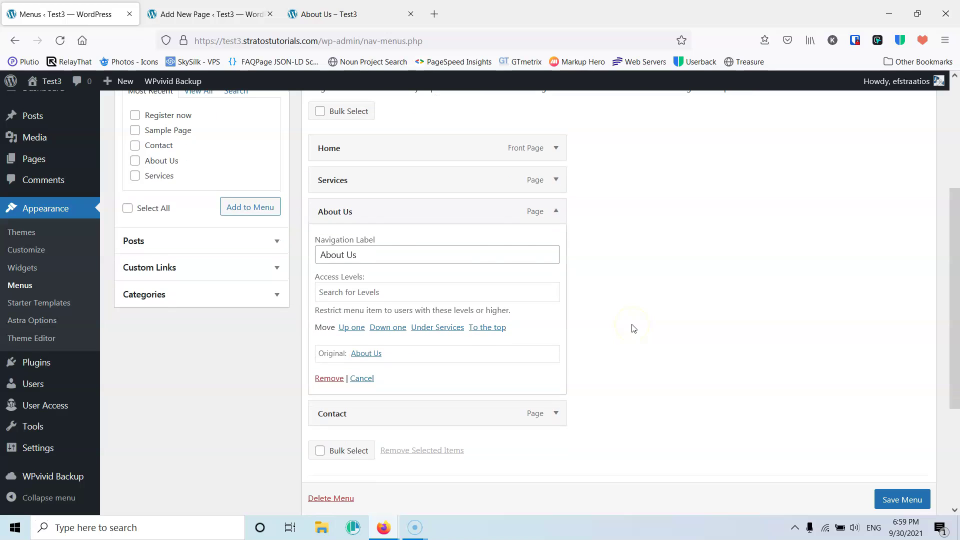
{"action": "left_click", "coordinate": [372, 293]}
{"action": "left_click", "coordinate": [353, 310]}
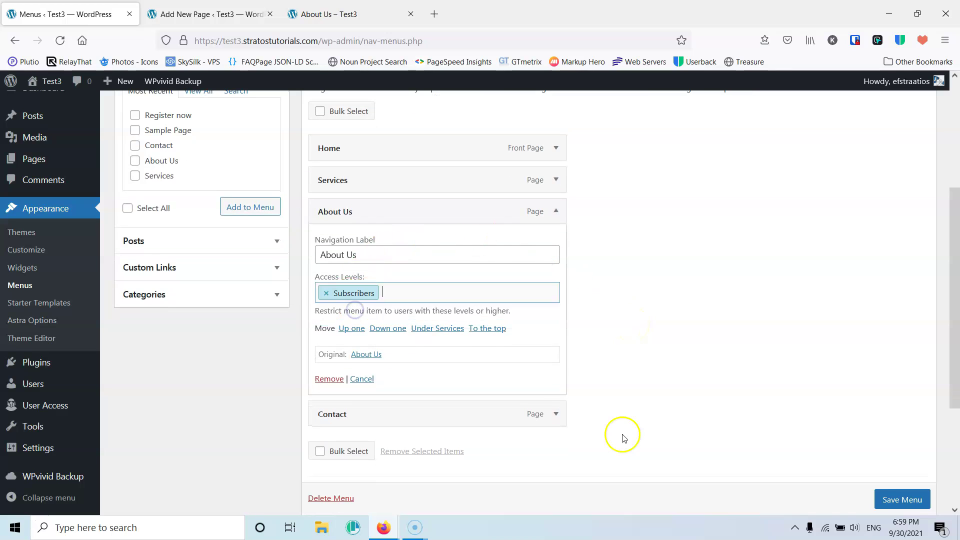
{"action": "left_click", "coordinate": [893, 499]}
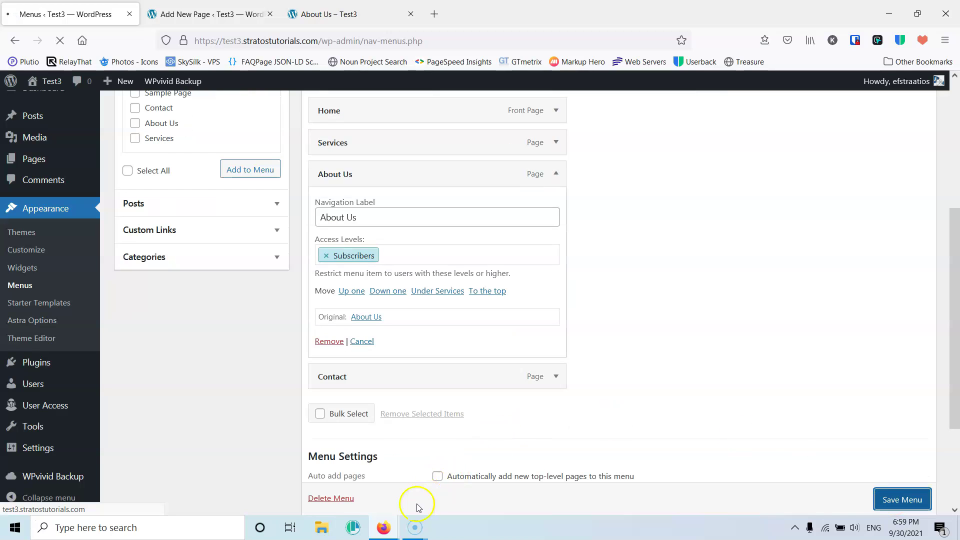
- Reload the logged-out private window to confirm About Us no longer appears
{"action": "mouse_move", "coordinate": [384, 526]}
{"action": "left_click", "coordinate": [428, 493]}
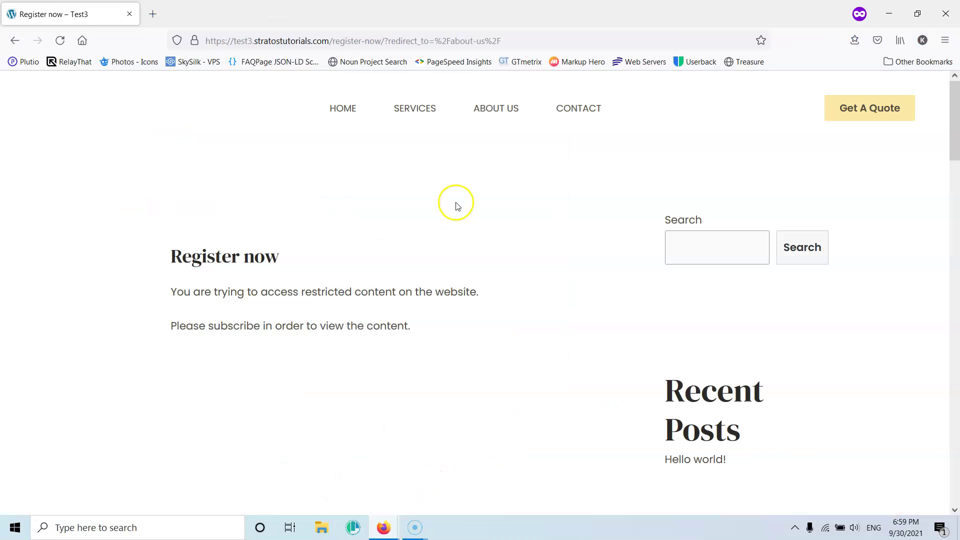
{"action": "left_click", "coordinate": [65, 39]}
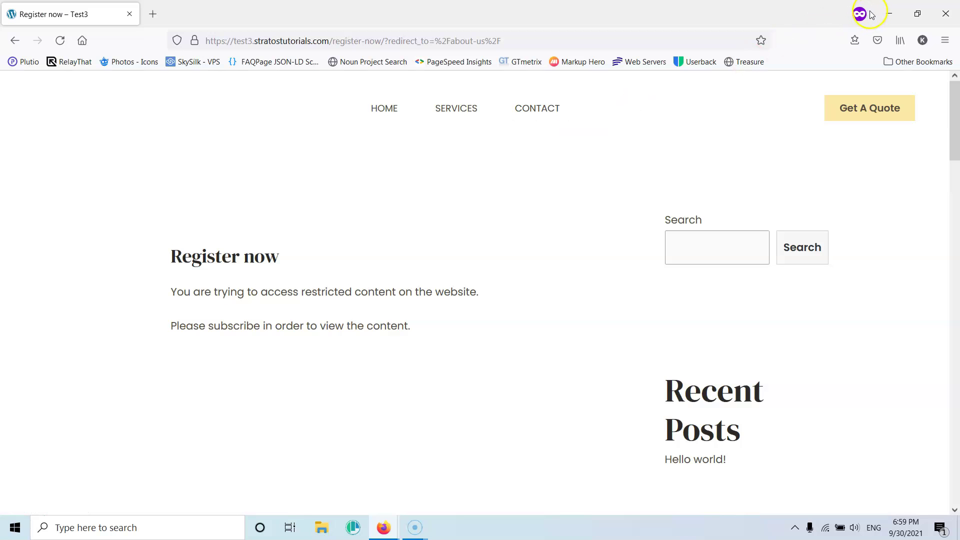
{"action": "left_click", "coordinate": [888, 13]}
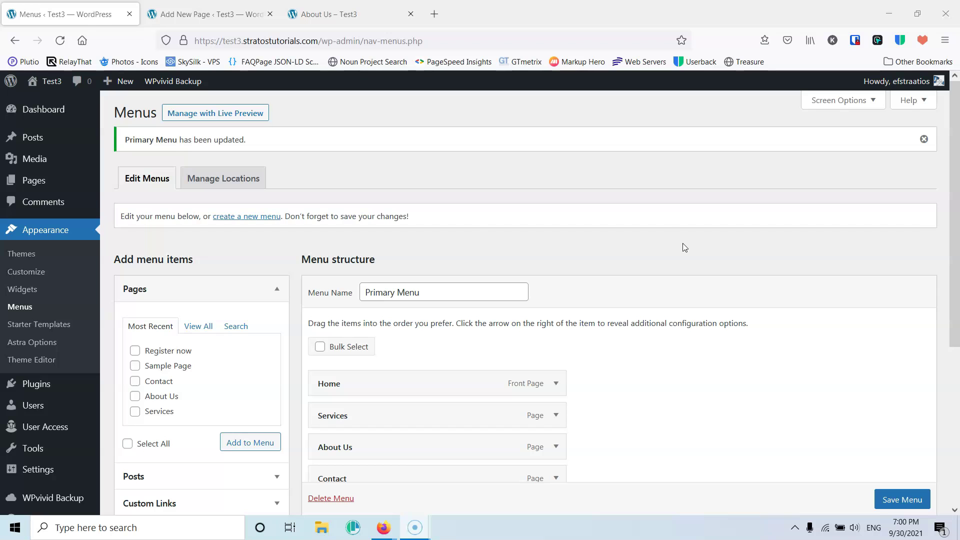
- Find Forminator by searching 'form', install and activate it, then open its Forms list
{"action": "mouse_move", "coordinate": [43, 385]}
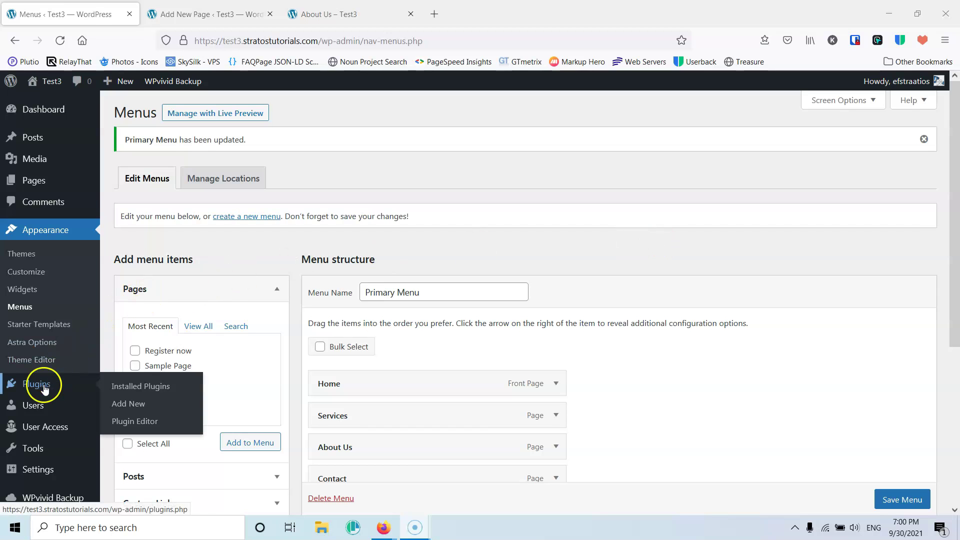
{"action": "left_click", "coordinate": [125, 406]}
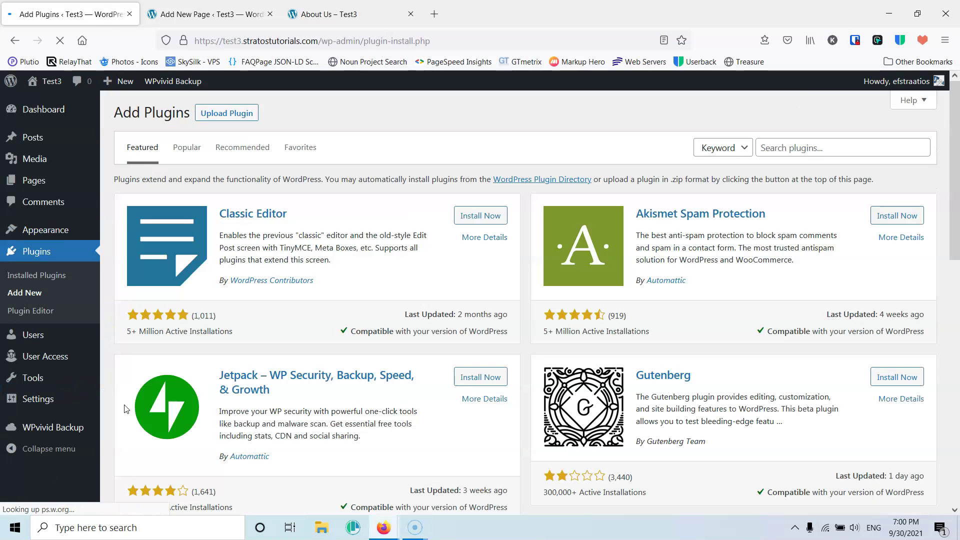
{"action": "left_click", "coordinate": [794, 148]}
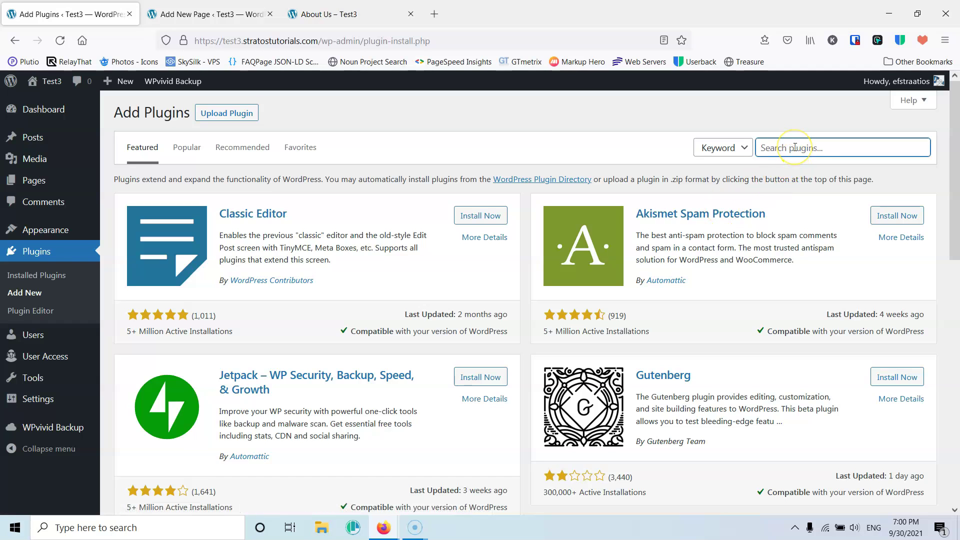
{"action": "type", "text": "form"}
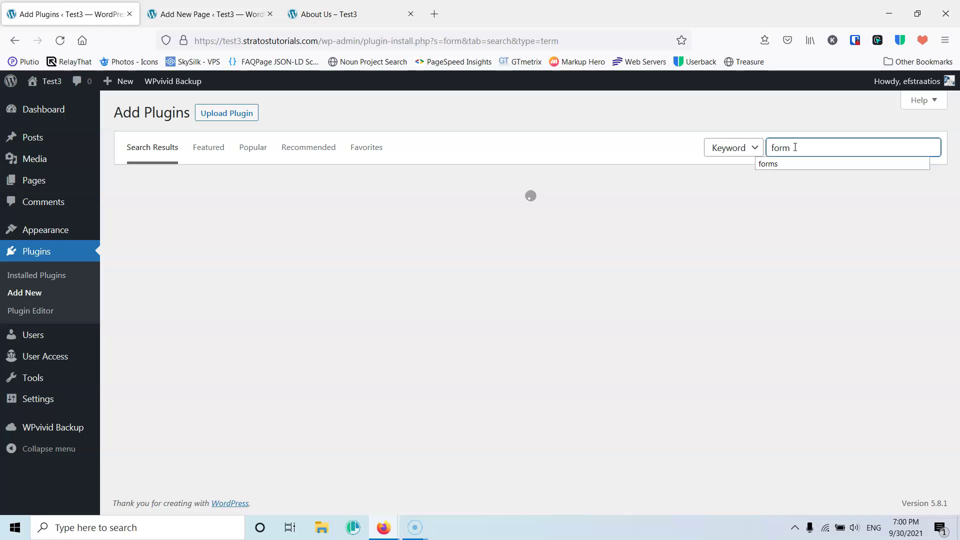
{"action": "scroll", "coordinate": [711, 245], "scroll_direction": "down", "scroll_amount": 5}
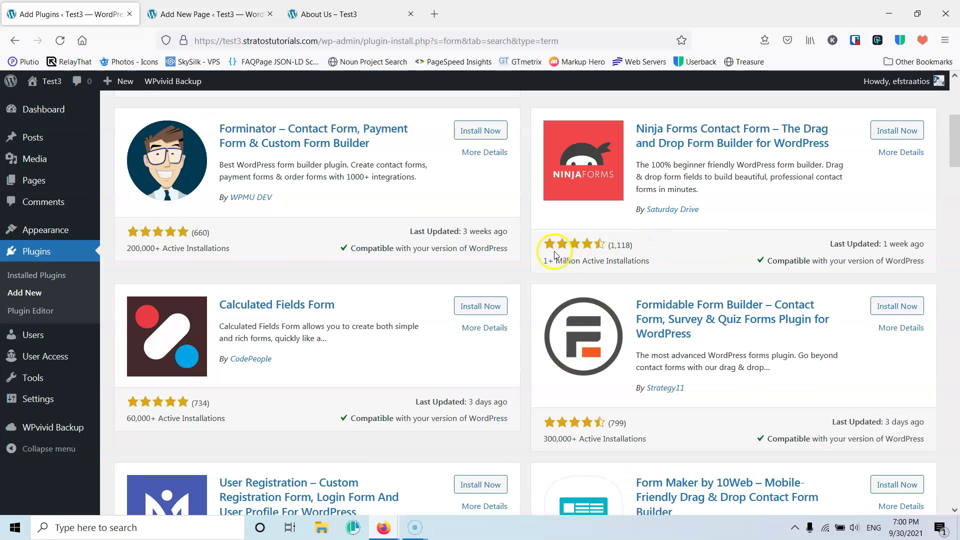
{"action": "scroll", "coordinate": [525, 252], "scroll_direction": "up", "scroll_amount": 1}
{"action": "left_click", "coordinate": [477, 197]}
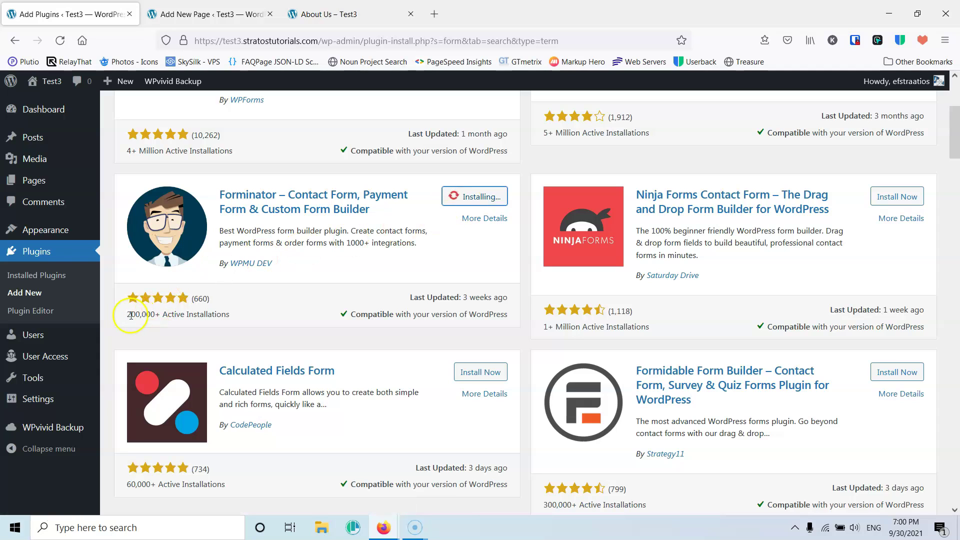
{"action": "left_click", "coordinate": [473, 199]}
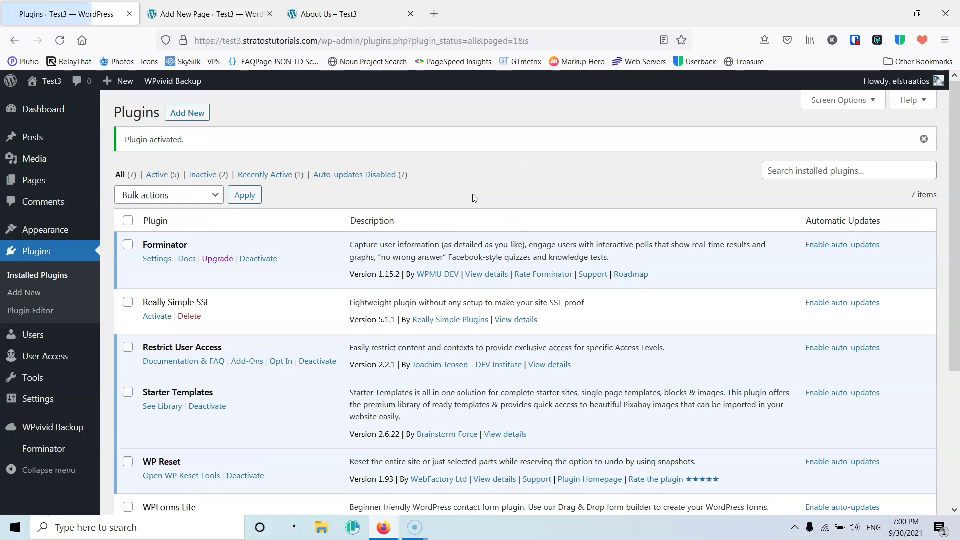
{"action": "mouse_move", "coordinate": [45, 447]}
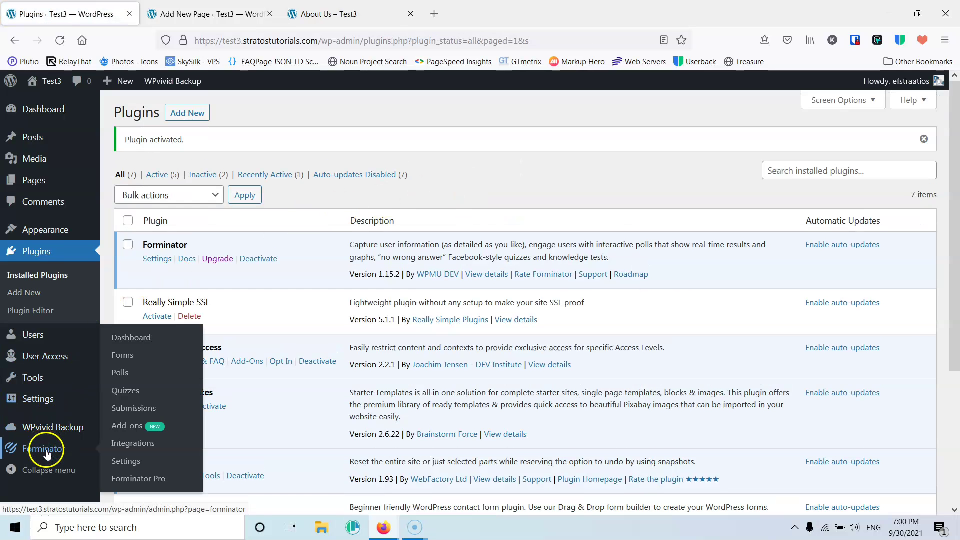
{"action": "left_click", "coordinate": [129, 356]}
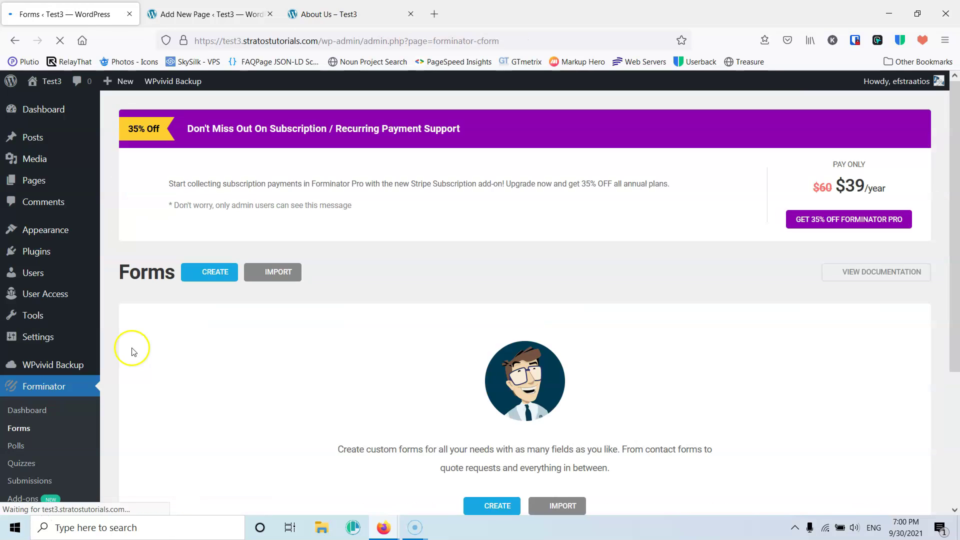
- Create a Forminator form named User Registration from the Registration template
{"action": "left_click", "coordinate": [215, 272]}
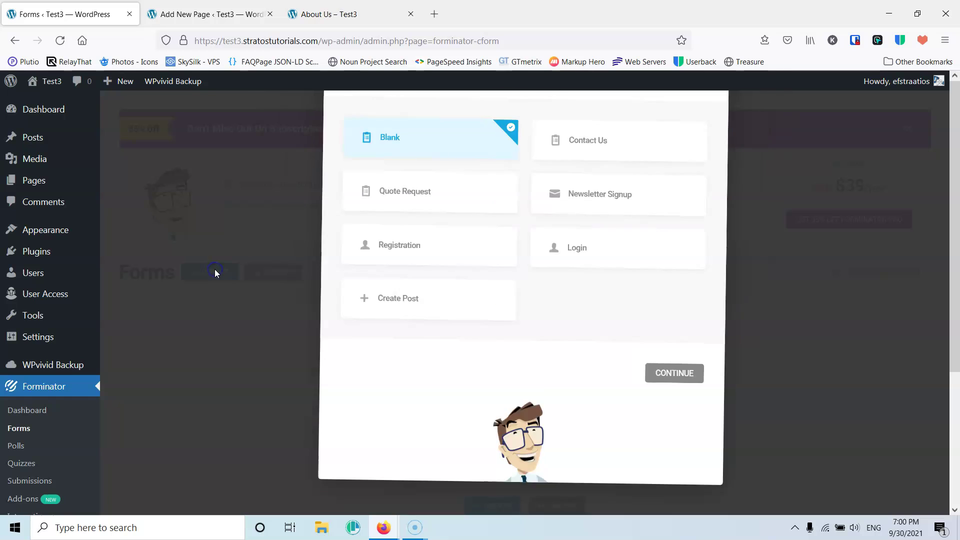
{"action": "scroll", "coordinate": [365, 279], "scroll_direction": "down", "scroll_amount": 2}
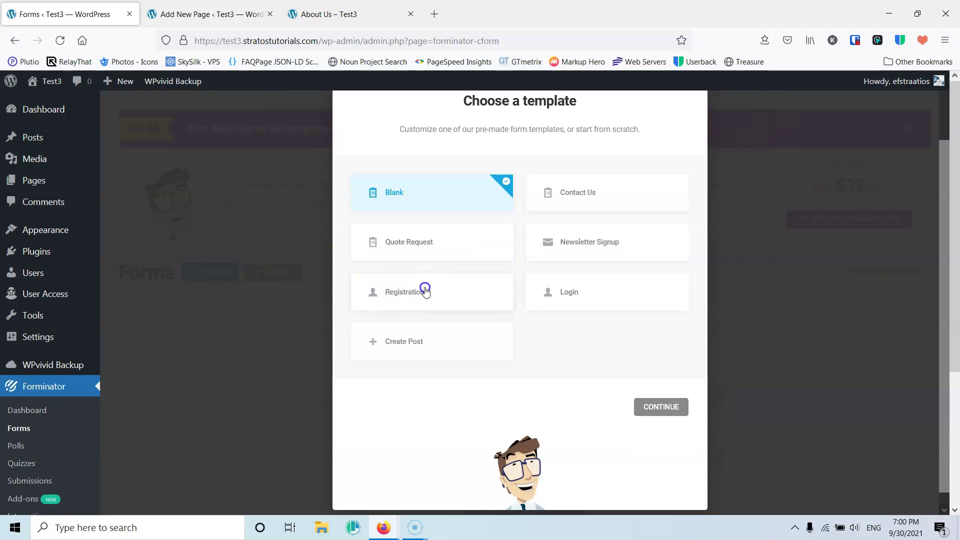
{"action": "left_click", "coordinate": [425, 290]}
{"action": "left_click", "coordinate": [653, 407]}
{"action": "left_click", "coordinate": [597, 377]}
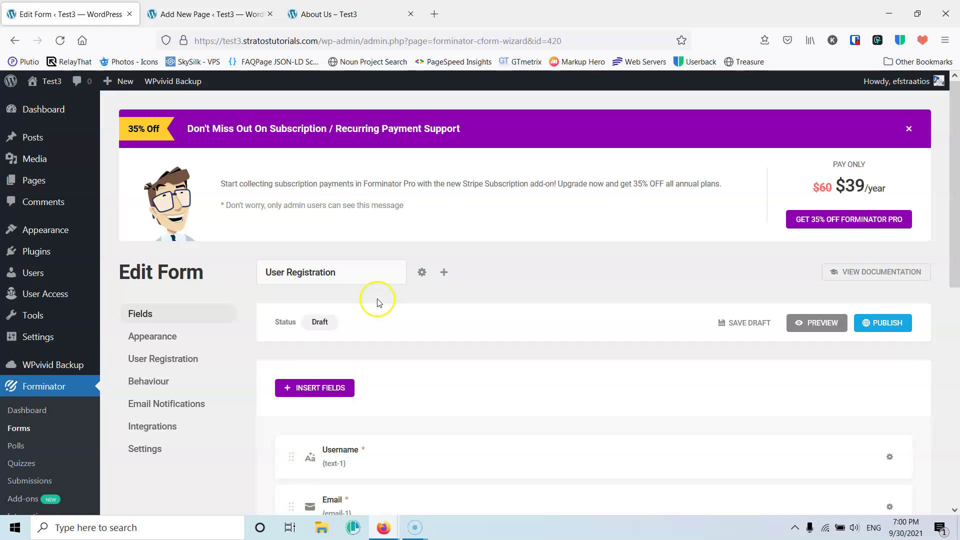
{"action": "scroll", "coordinate": [377, 299], "scroll_direction": "down", "scroll_amount": 3}
{"action": "scroll", "coordinate": [400, 300], "scroll_direction": "down", "scroll_amount": 3}
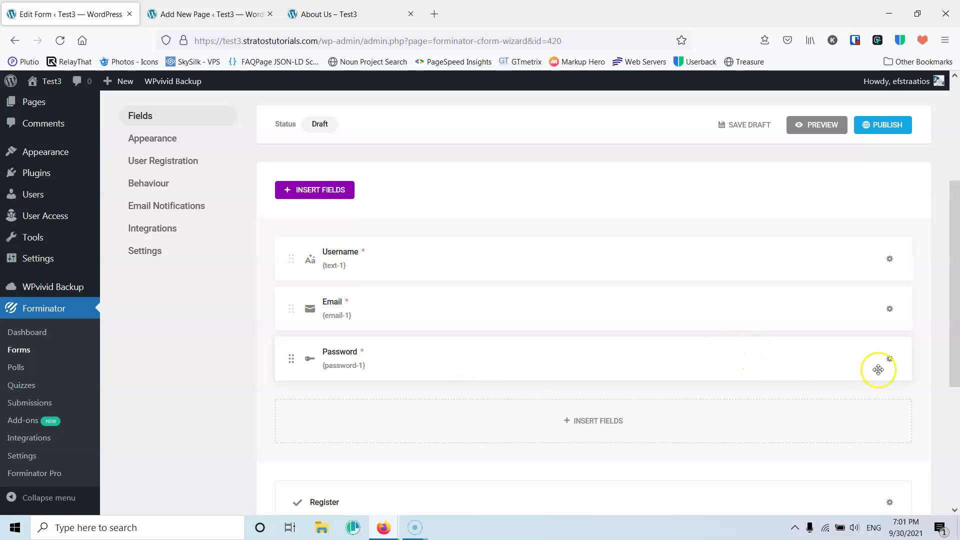
- Turn on Confirm Password in the Password field's settings and apply it
{"action": "left_click", "coordinate": [890, 358]}
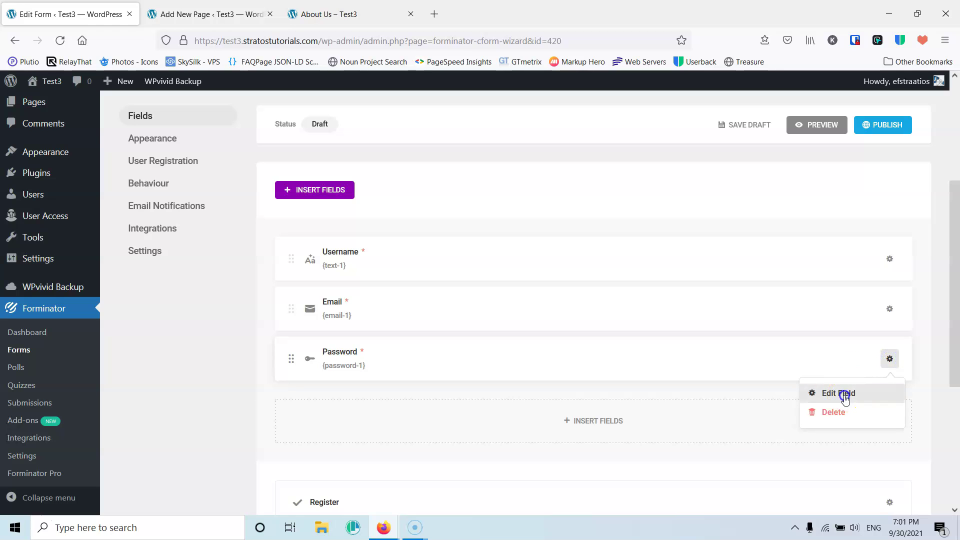
{"action": "left_click", "coordinate": [842, 392]}
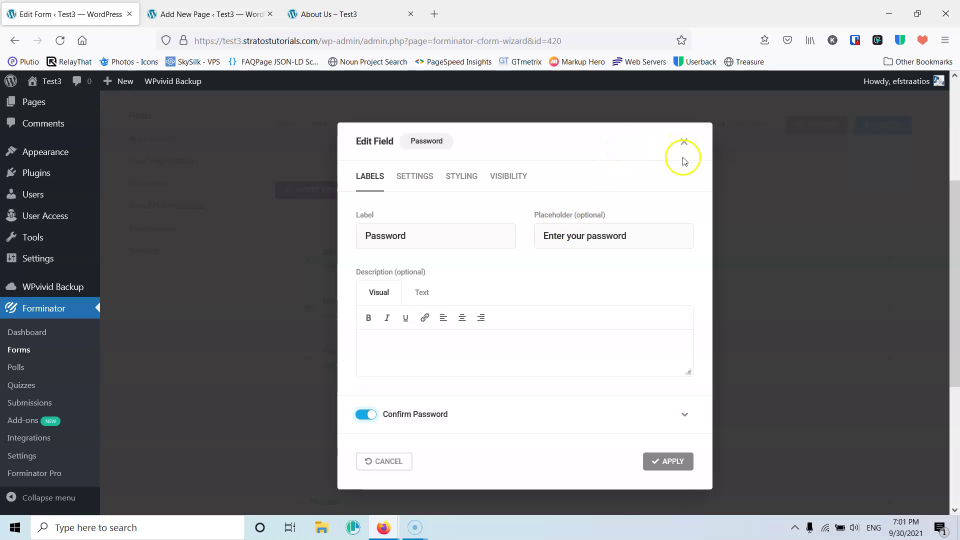
{"action": "left_click", "coordinate": [672, 461]}
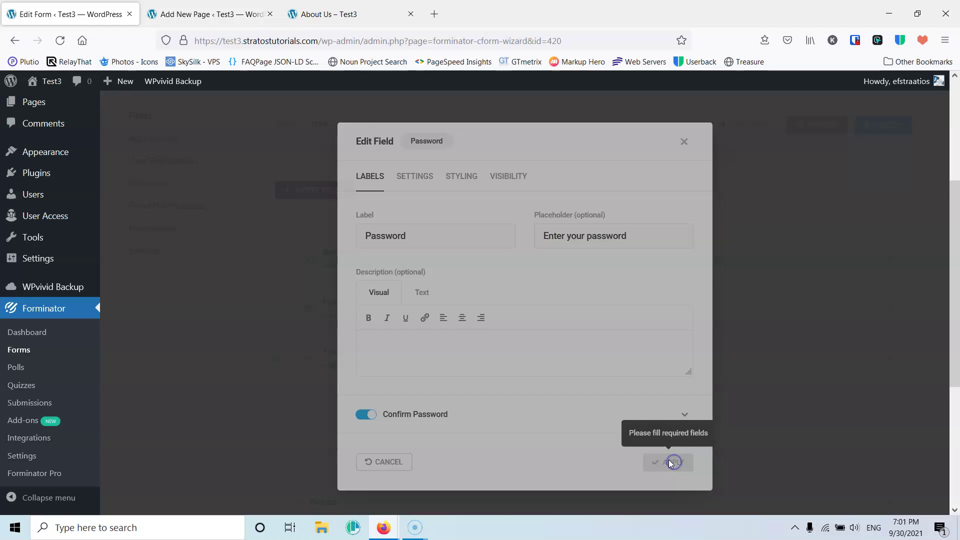
- Open the form's Appearance settings and look through the fonts and container options
{"action": "scroll", "coordinate": [486, 360], "scroll_direction": "down", "scroll_amount": 3}
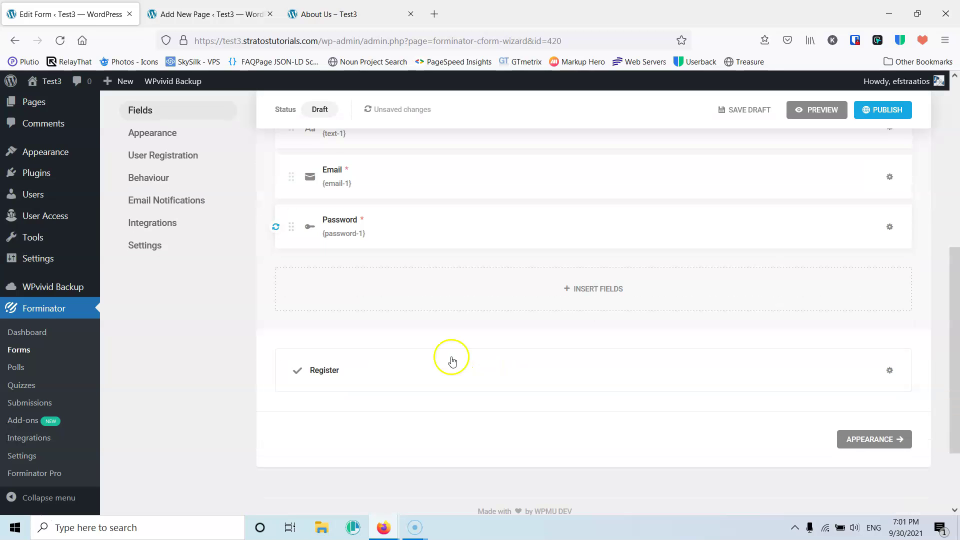
{"action": "left_click", "coordinate": [870, 443]}
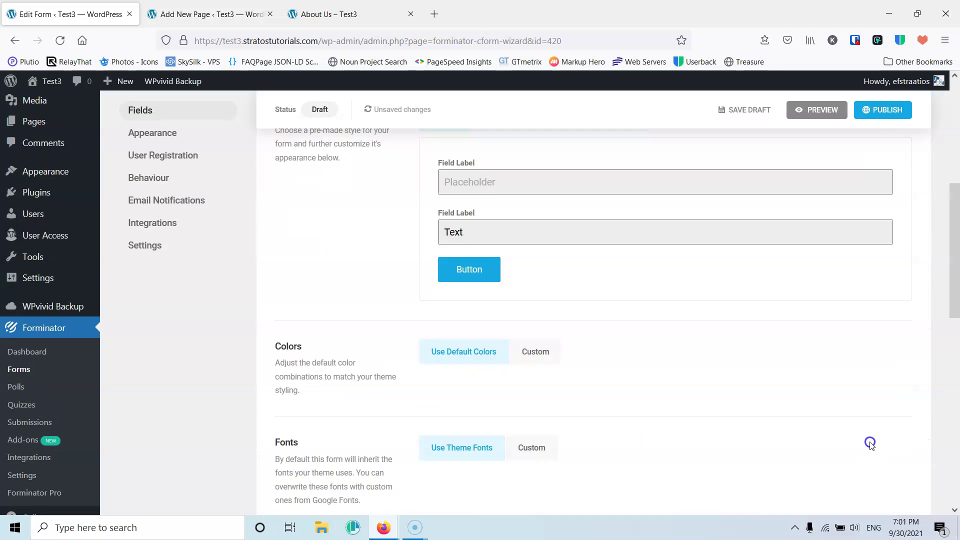
{"action": "scroll", "coordinate": [754, 422], "scroll_direction": "down", "scroll_amount": 10}
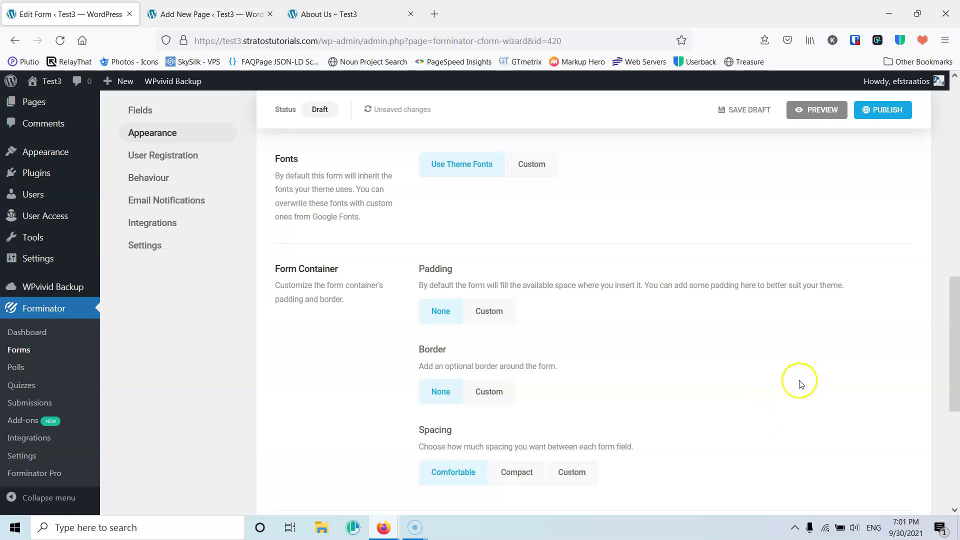
{"action": "scroll", "coordinate": [805, 381], "scroll_direction": "down", "scroll_amount": 6}
- Review the User Registration field mapping and set the new-user role to Subscriber
{"action": "left_click", "coordinate": [844, 338]}
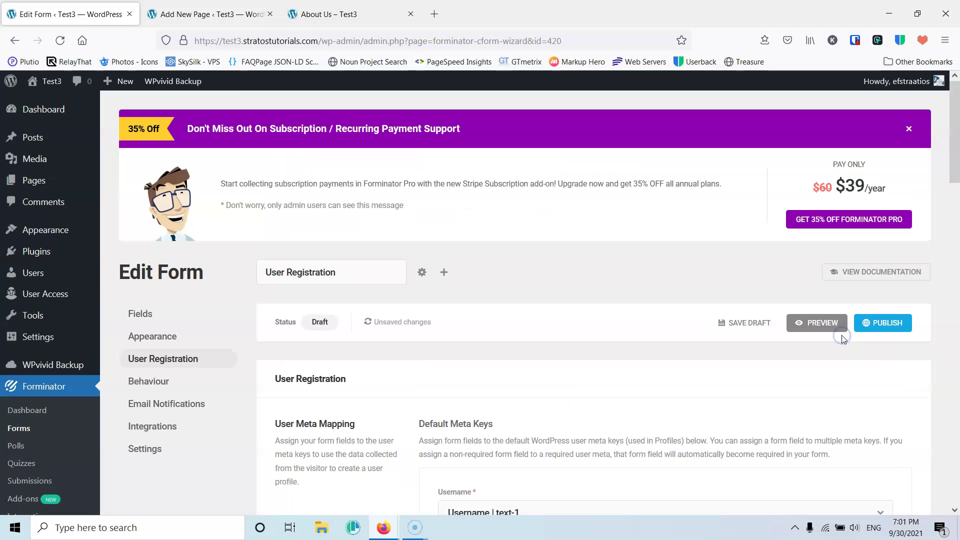
{"action": "scroll", "coordinate": [525, 388], "scroll_direction": "down", "scroll_amount": 5}
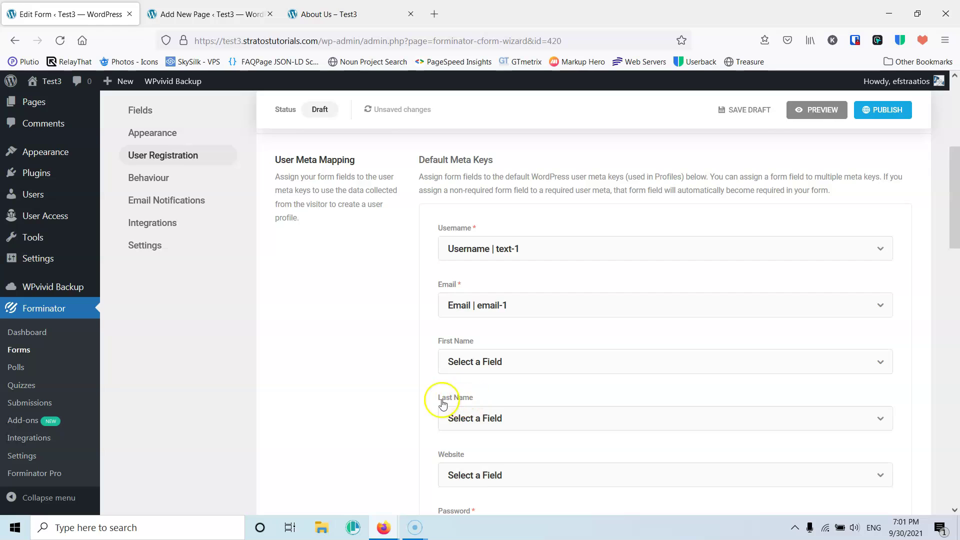
{"action": "scroll", "coordinate": [376, 392], "scroll_direction": "down", "scroll_amount": 3}
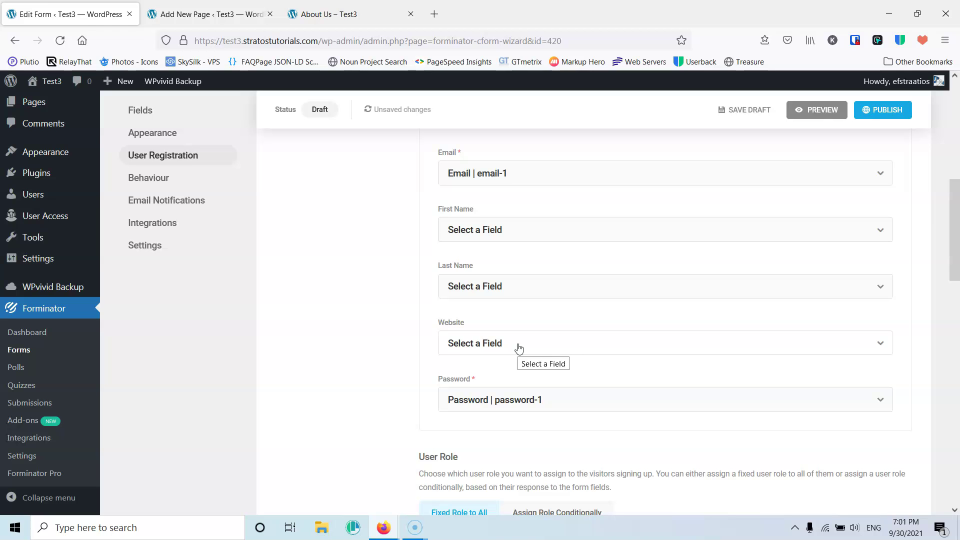
{"action": "scroll", "coordinate": [395, 368], "scroll_direction": "down", "scroll_amount": 3}
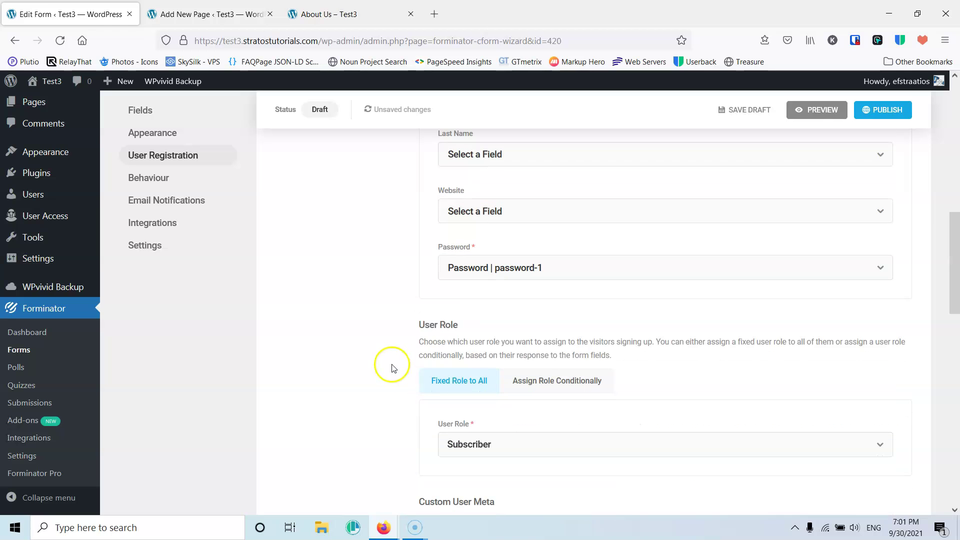
{"action": "scroll", "coordinate": [408, 367], "scroll_direction": "down", "scroll_amount": 4}
{"action": "scroll", "coordinate": [470, 255], "scroll_direction": "up", "scroll_amount": 1}
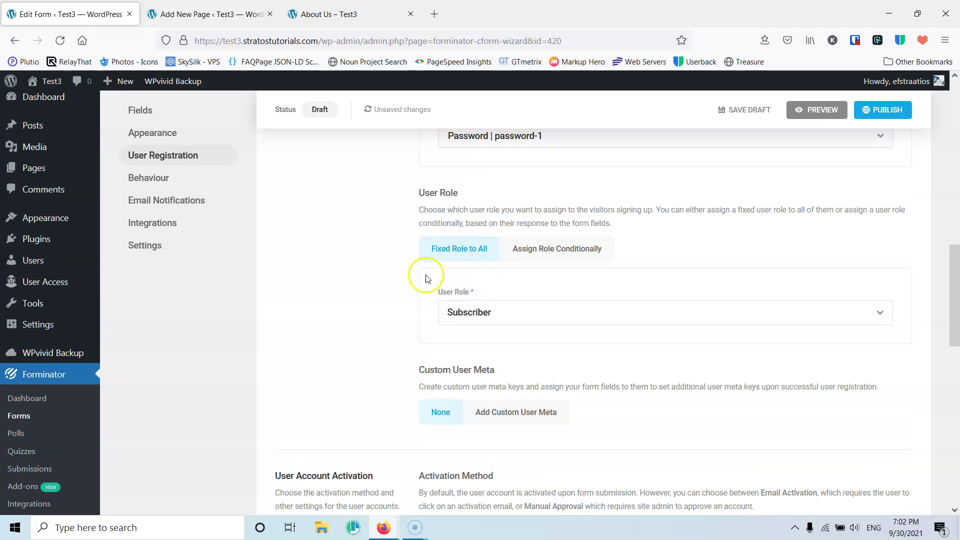
{"action": "left_click", "coordinate": [513, 314]}
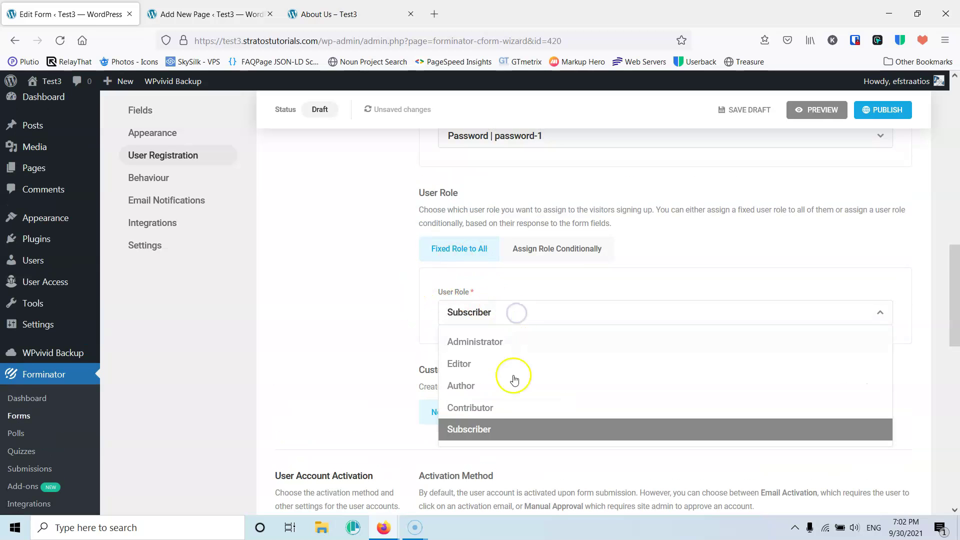
{"action": "left_click", "coordinate": [513, 429]}
{"action": "scroll", "coordinate": [493, 305], "scroll_direction": "down", "scroll_amount": 4}
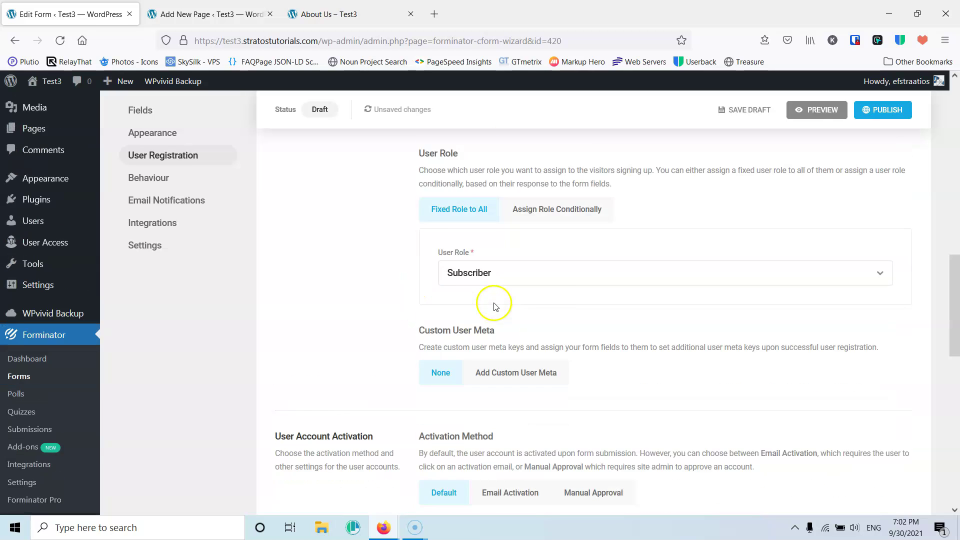
{"action": "scroll", "coordinate": [495, 306], "scroll_direction": "down", "scroll_amount": 10}
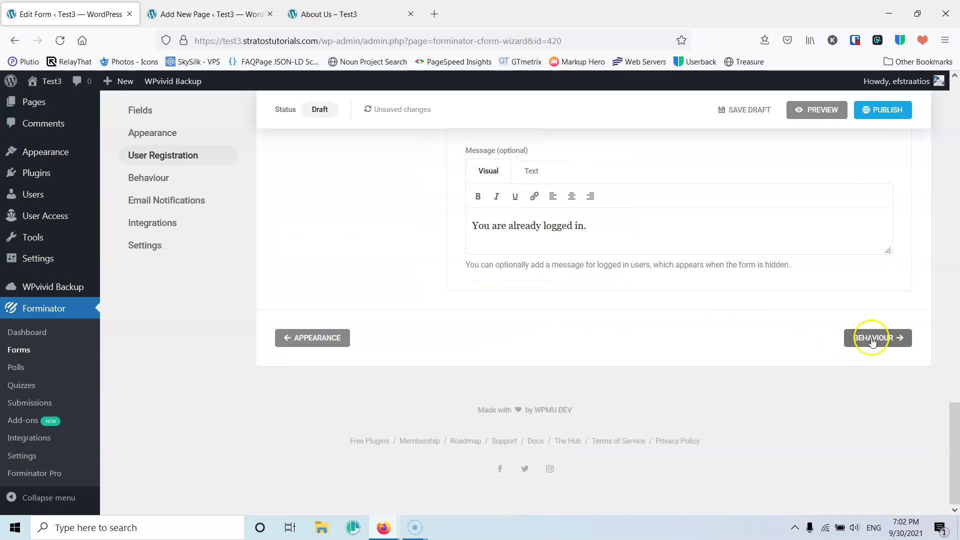
- Look through the form's Behaviour settings
{"action": "left_click", "coordinate": [872, 338]}
{"action": "scroll", "coordinate": [648, 307], "scroll_direction": "down", "scroll_amount": 6}
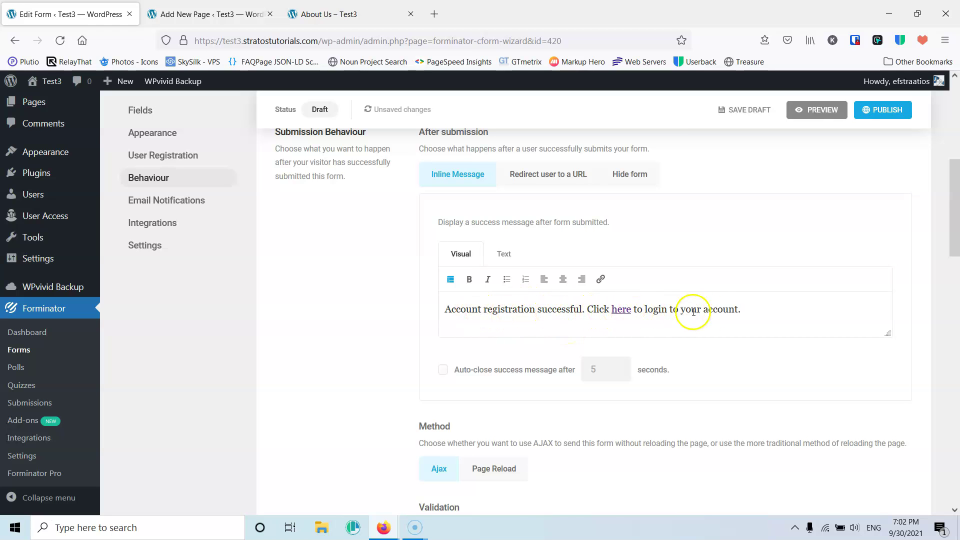
{"action": "scroll", "coordinate": [700, 313], "scroll_direction": "down", "scroll_amount": 5}
{"action": "scroll", "coordinate": [610, 288], "scroll_direction": "down", "scroll_amount": 13}
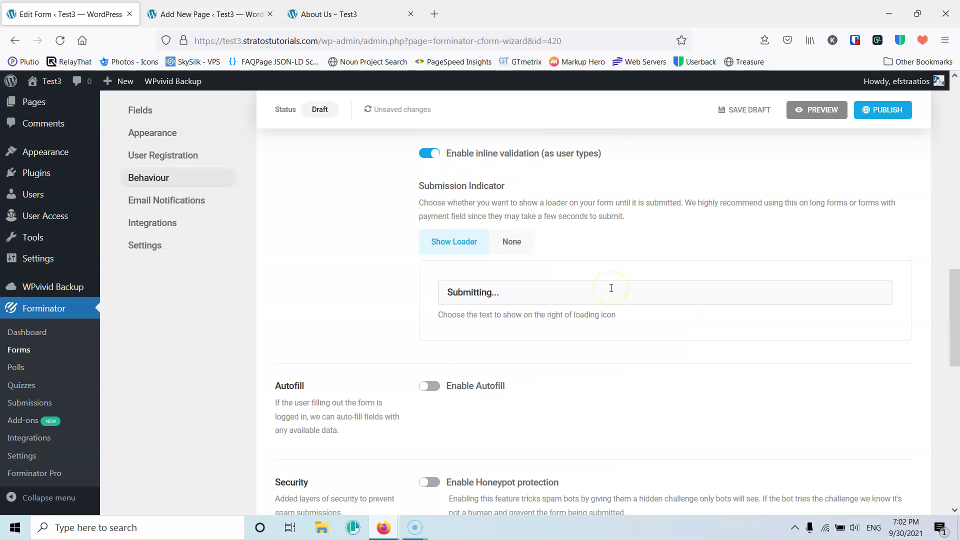
- Step through Email Notifications and Integrations to the final Settings step
{"action": "left_click", "coordinate": [851, 465]}
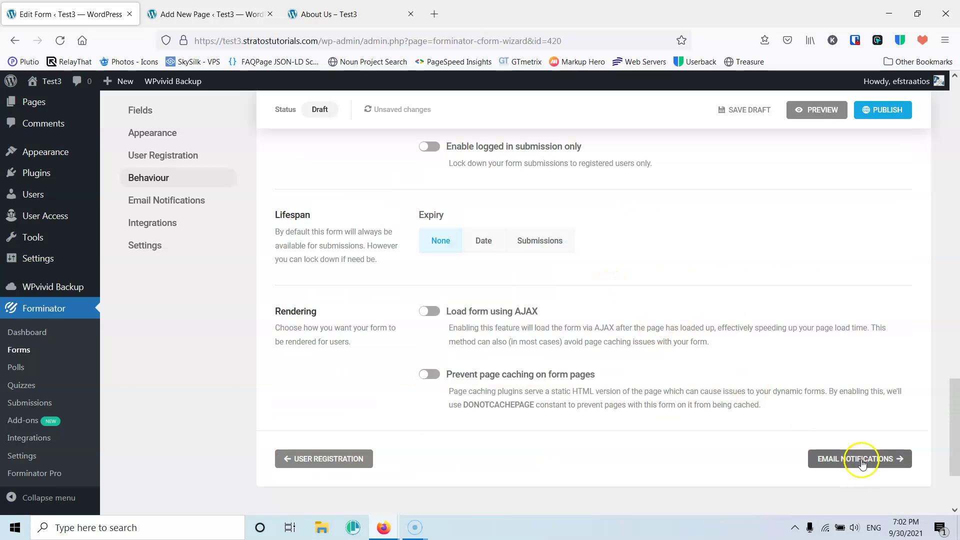
{"action": "scroll", "coordinate": [558, 288], "scroll_direction": "down", "scroll_amount": 5}
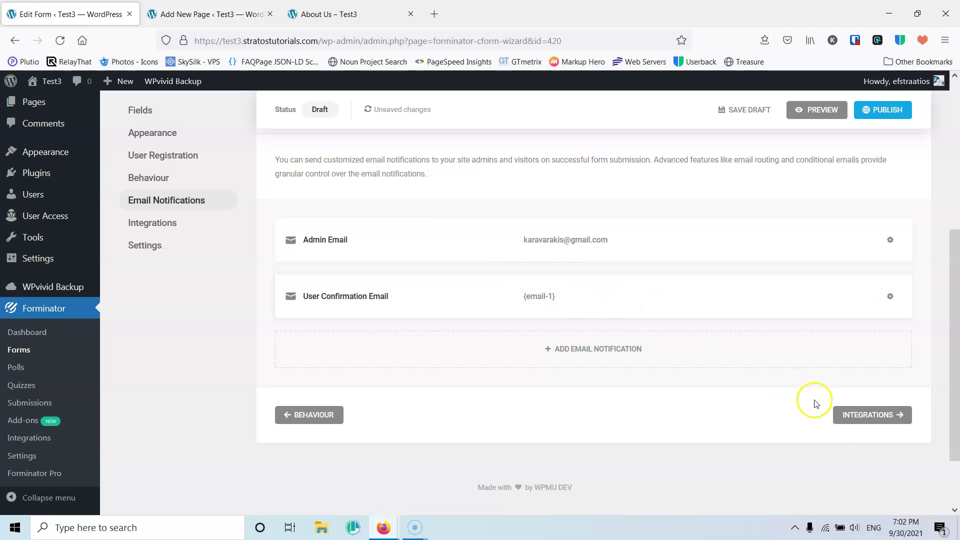
{"action": "left_click", "coordinate": [867, 414]}
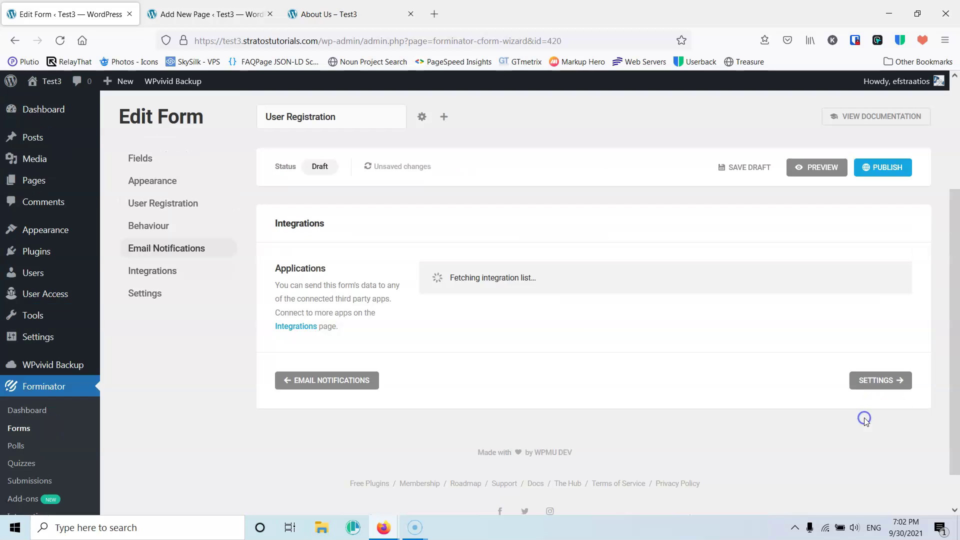
{"action": "scroll", "coordinate": [865, 421], "scroll_direction": "down", "scroll_amount": 4}
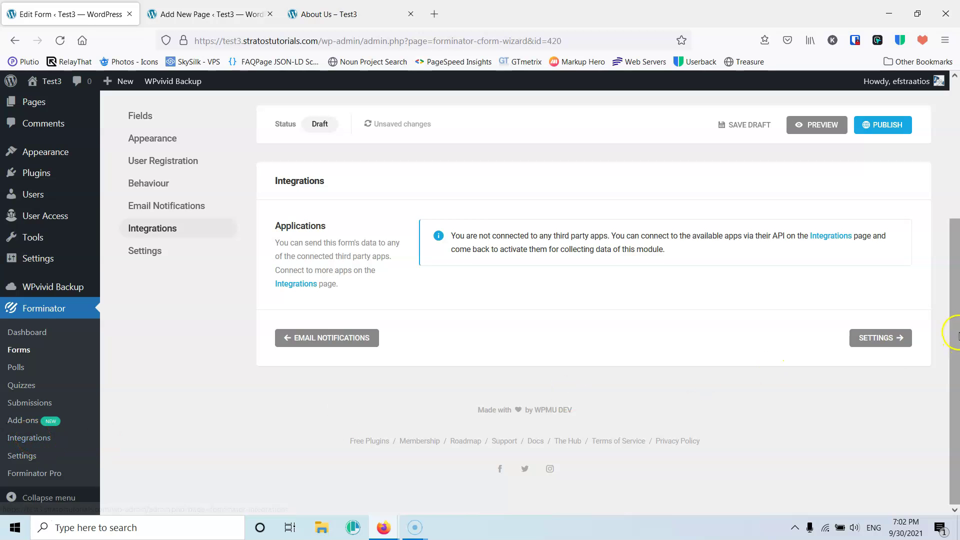
{"action": "left_click", "coordinate": [881, 338]}
{"action": "scroll", "coordinate": [553, 316], "scroll_direction": "down", "scroll_amount": 10}
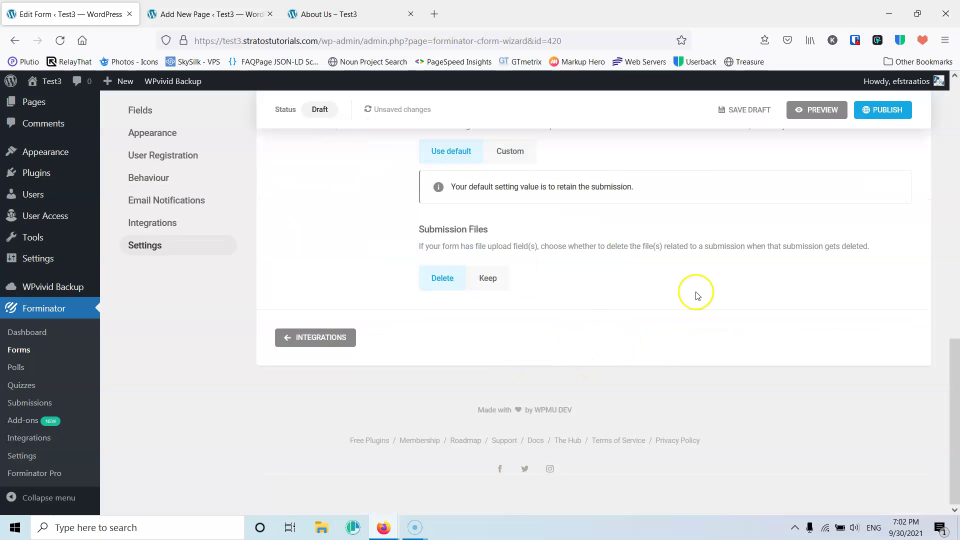
- Publish the form, copy its shortcode [forminator_form id="420"], and return to the page editor
{"action": "left_click", "coordinate": [878, 109]}
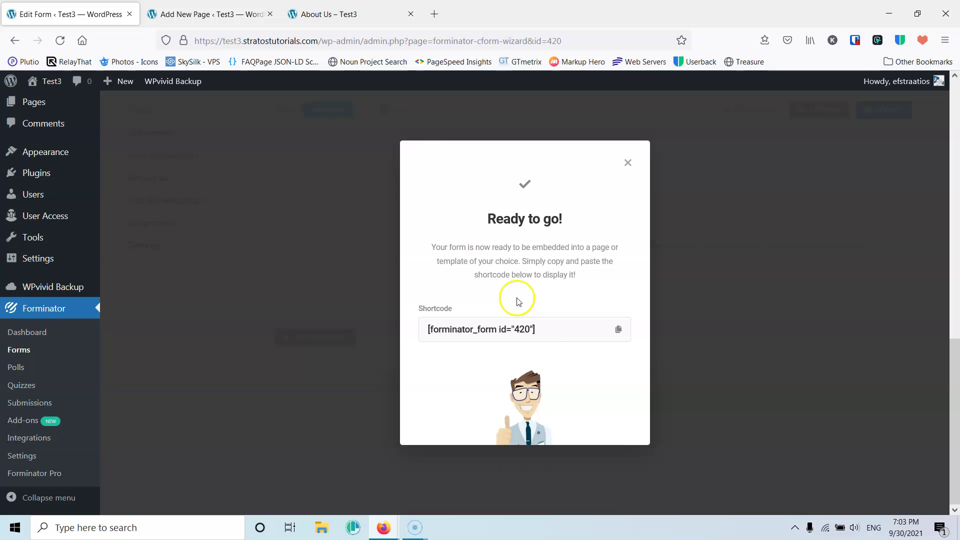
{"action": "left_click_drag", "start_coordinate": [549, 331], "coordinate": [428, 331]}
{"action": "key", "text": "ctrl+c"}
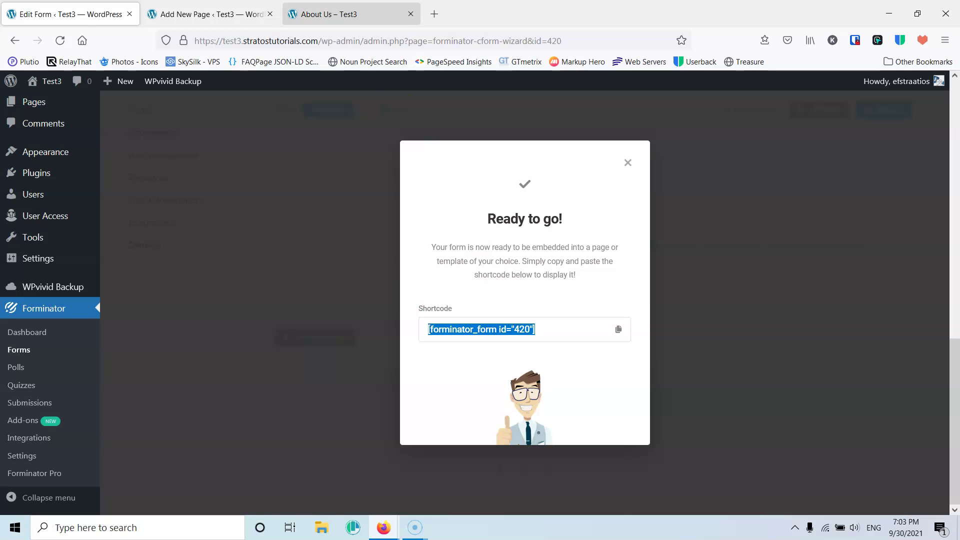
{"action": "left_click", "coordinate": [210, 14]}
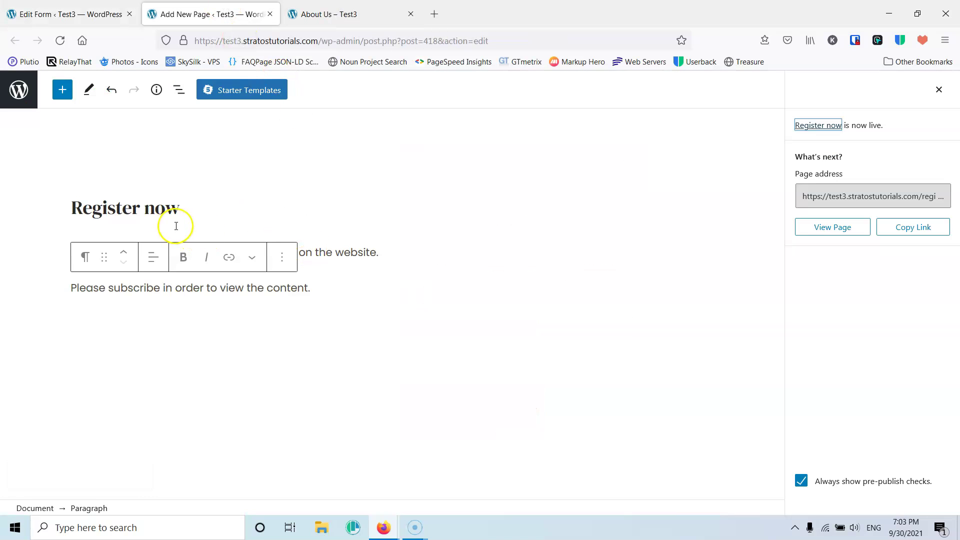
- Add a Shortcode block with [forminator_form id="420"] below the text and update the page
{"action": "left_click", "coordinate": [351, 295]}
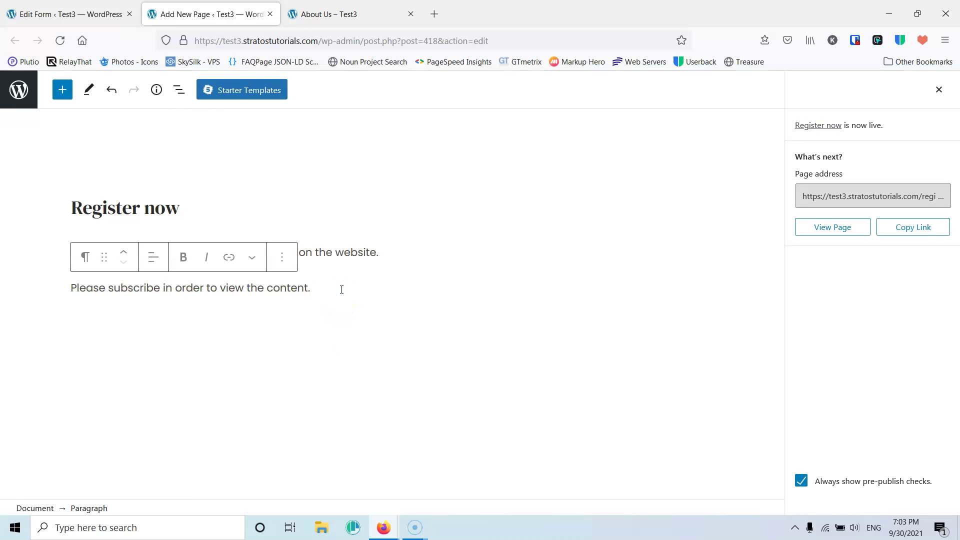
{"action": "key", "text": "Return"}
{"action": "type", "text": "s"}
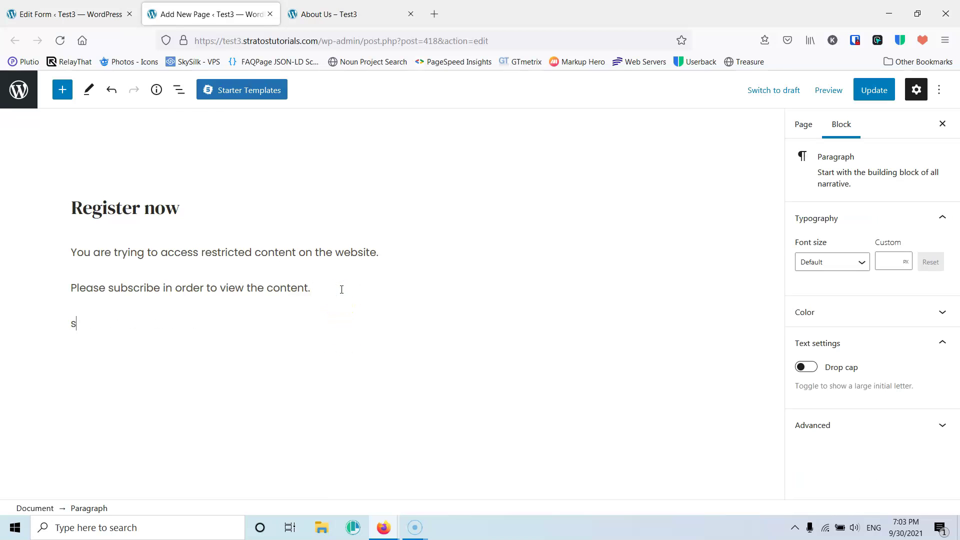
{"action": "type", "text": "h"}
{"action": "key", "text": "BackSpace"}
{"action": "key", "text": "BackSpace"}
{"action": "type", "text": "/"}
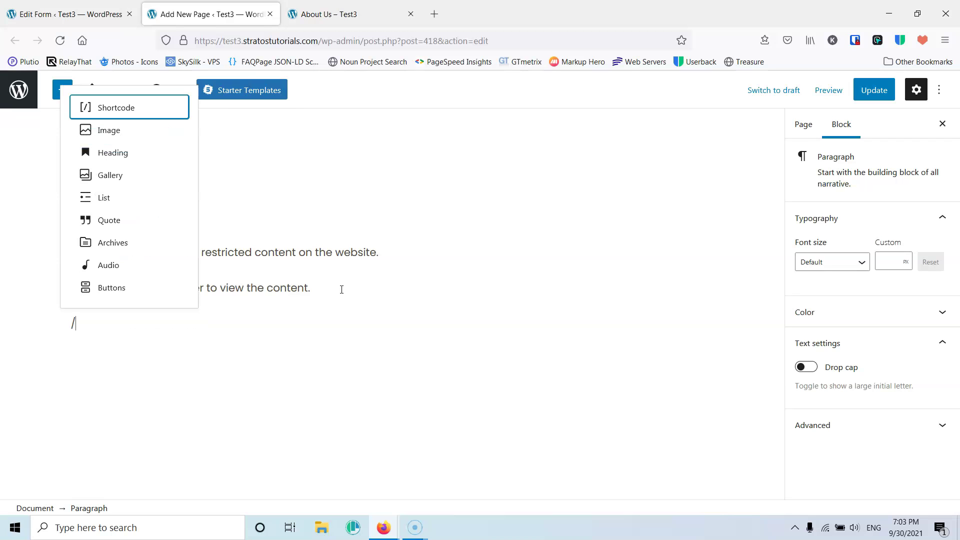
{"action": "type", "text": "sh"}
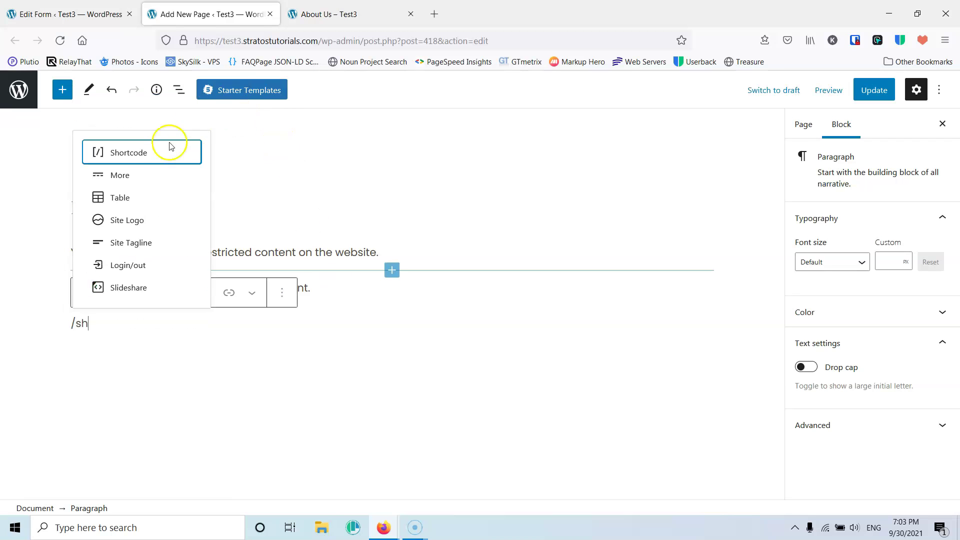
{"action": "left_click", "coordinate": [138, 156]}
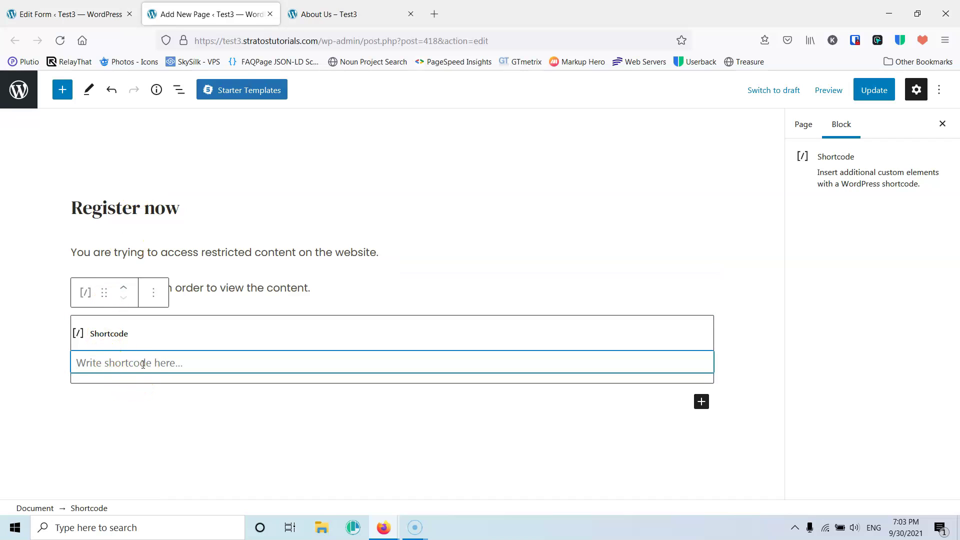
{"action": "key", "text": "ctrl+v"}
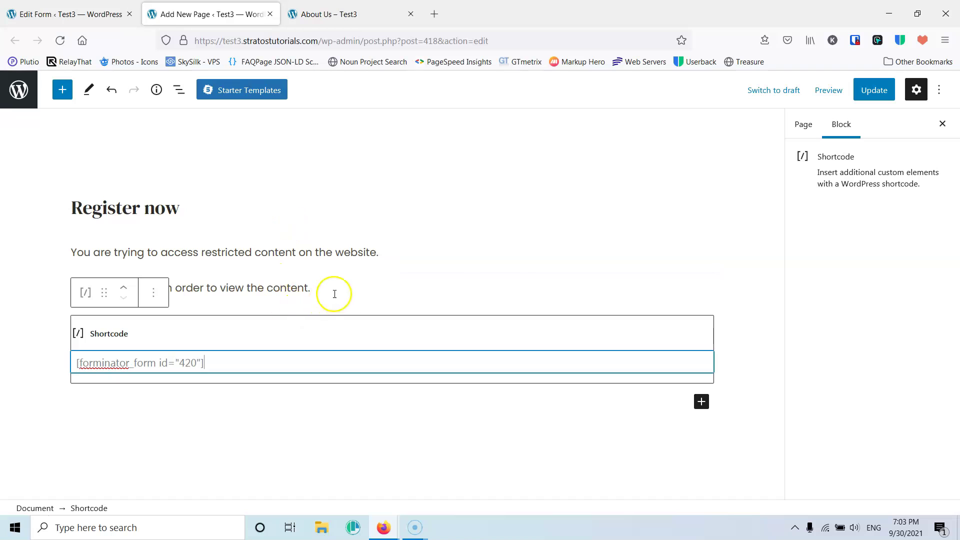
{"action": "left_click", "coordinate": [872, 91]}
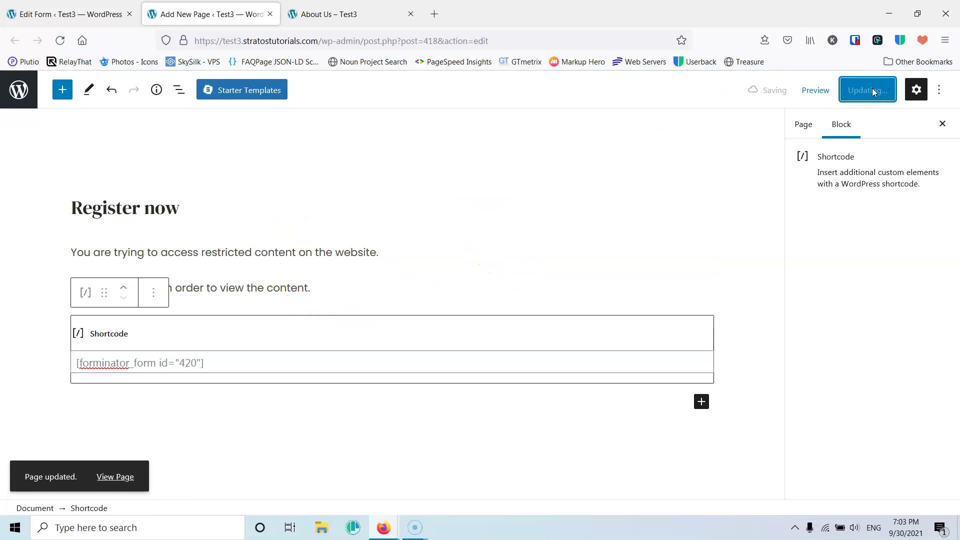
{"action": "left_click", "coordinate": [117, 477]}
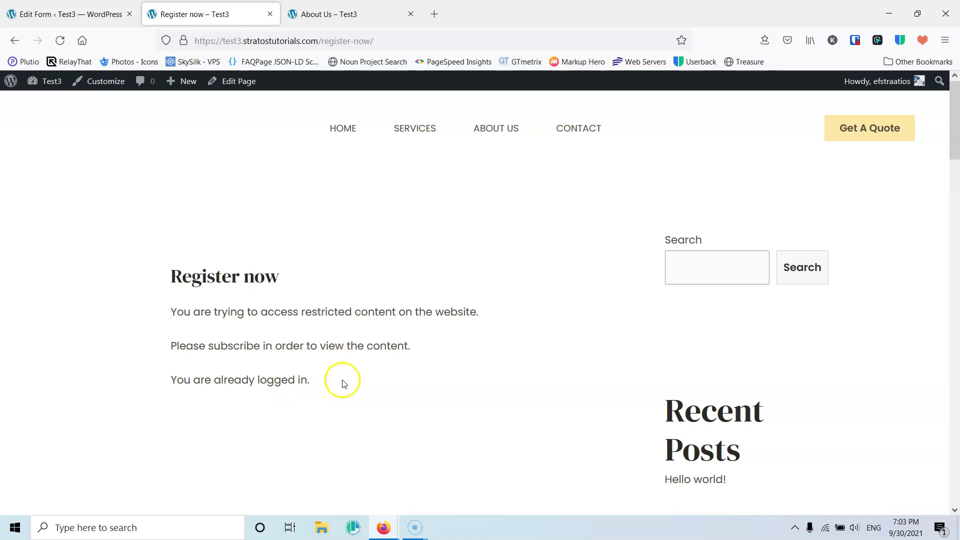
- Select the live page's address, then switch to the logged-out private window's address bar
{"action": "left_click", "coordinate": [391, 38]}
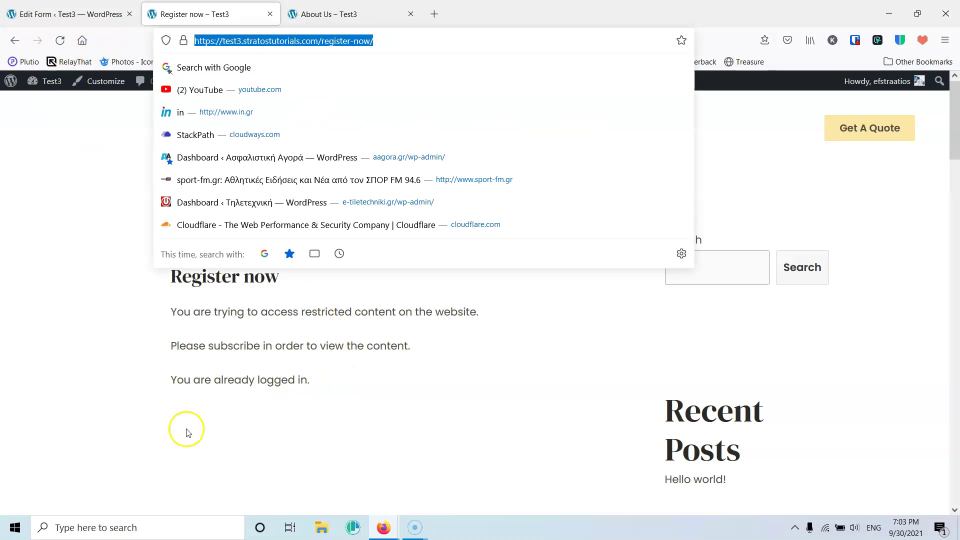
{"action": "mouse_move", "coordinate": [385, 528]}
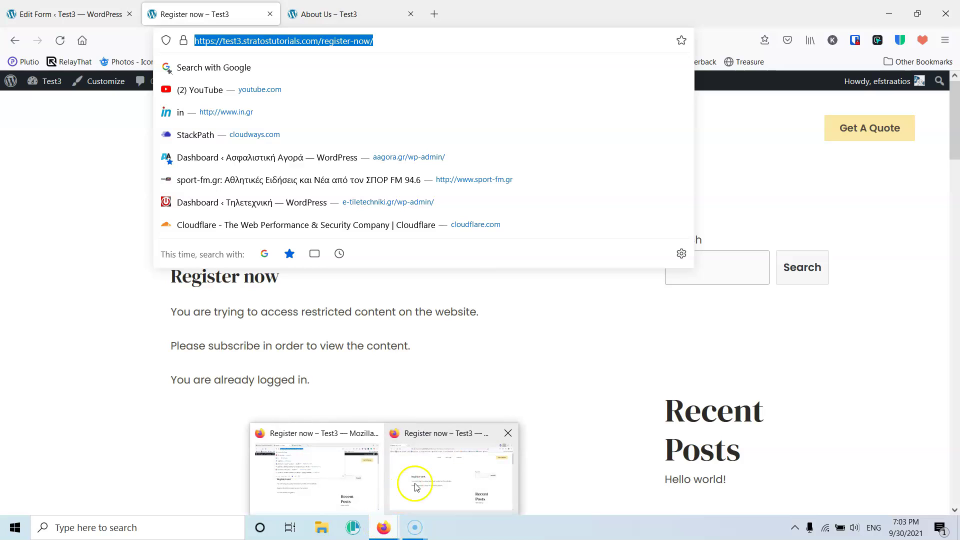
{"action": "left_click", "coordinate": [406, 494]}
{"action": "left_click", "coordinate": [383, 41]}
- Load /register-now/ in the private window with the query string removed
{"action": "left_click", "coordinate": [382, 40]}
{"action": "key", "text": "shift+End"}
{"action": "key", "text": "Delete"}
{"action": "key", "text": "Return"}
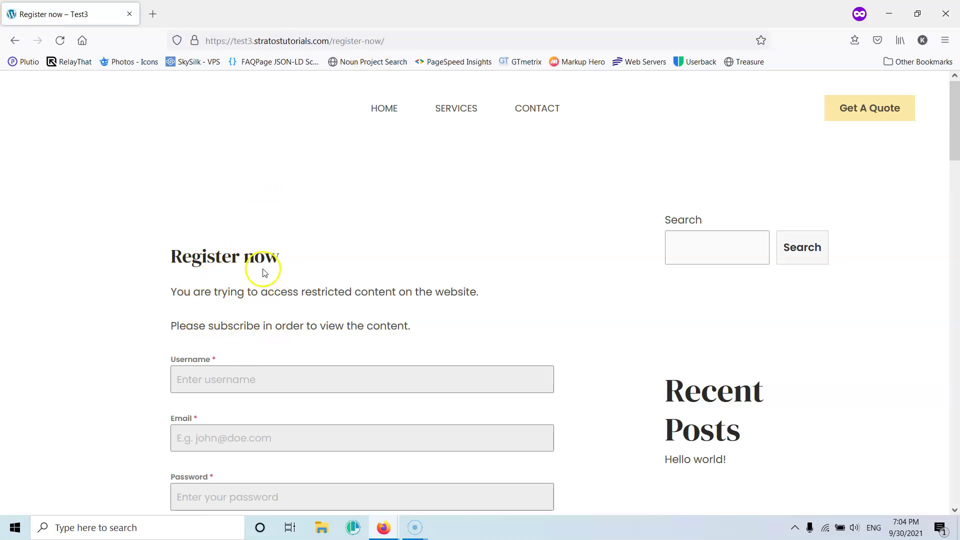
- Register username test1 with an email address and confirmed password
{"action": "scroll", "coordinate": [285, 274], "scroll_direction": "down", "scroll_amount": 3}
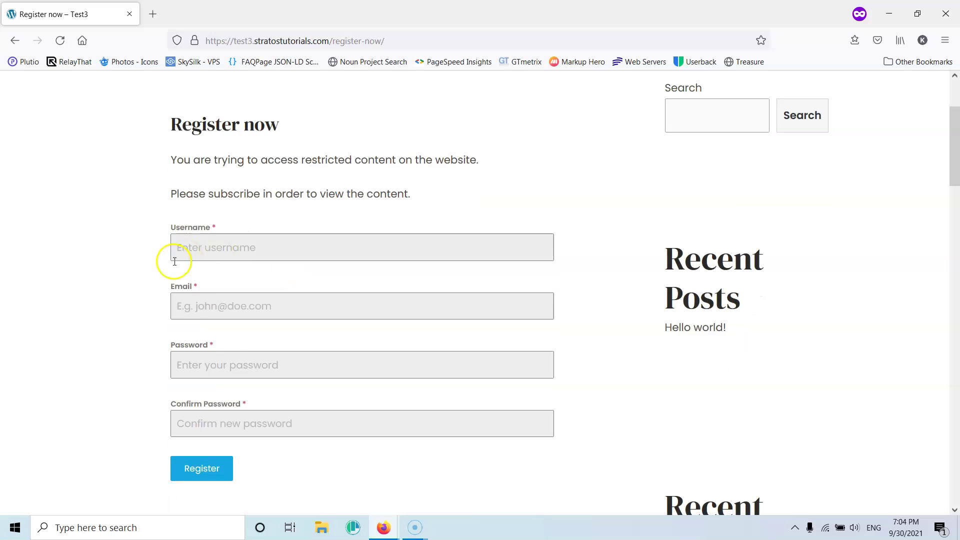
{"action": "left_click", "coordinate": [287, 244]}
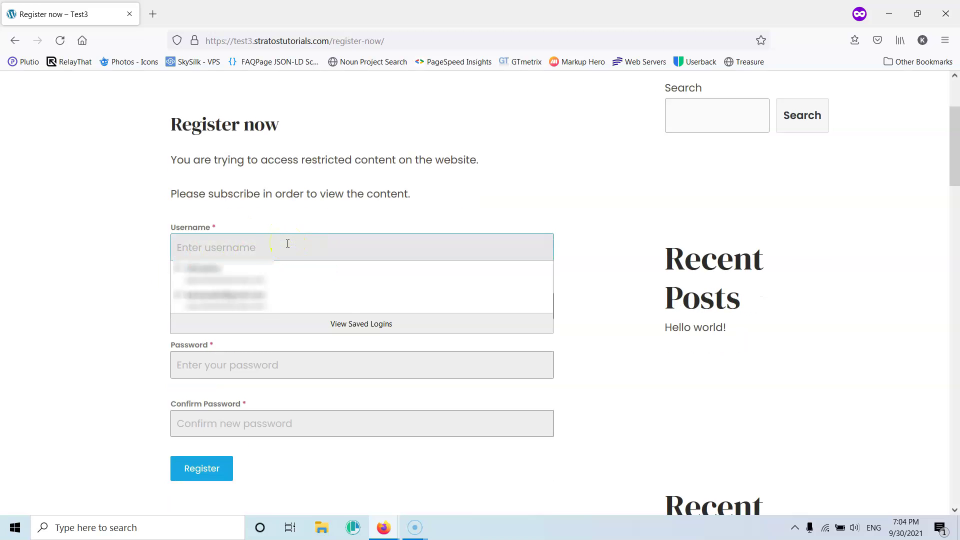
{"action": "type", "text": "test1"}
{"action": "left_click", "coordinate": [282, 305]}
{"action": "type", "text": "test"}
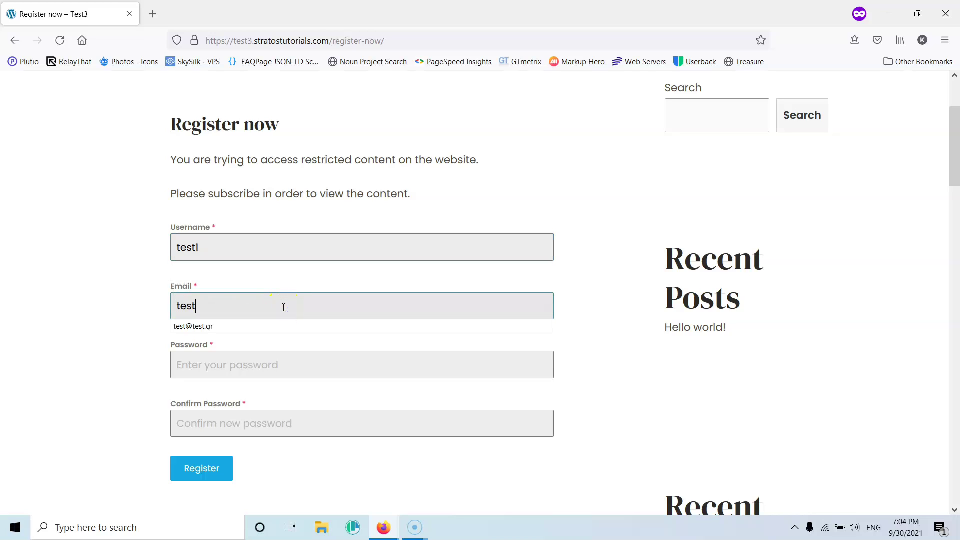
{"action": "type", "text": "@test.cotest12"}
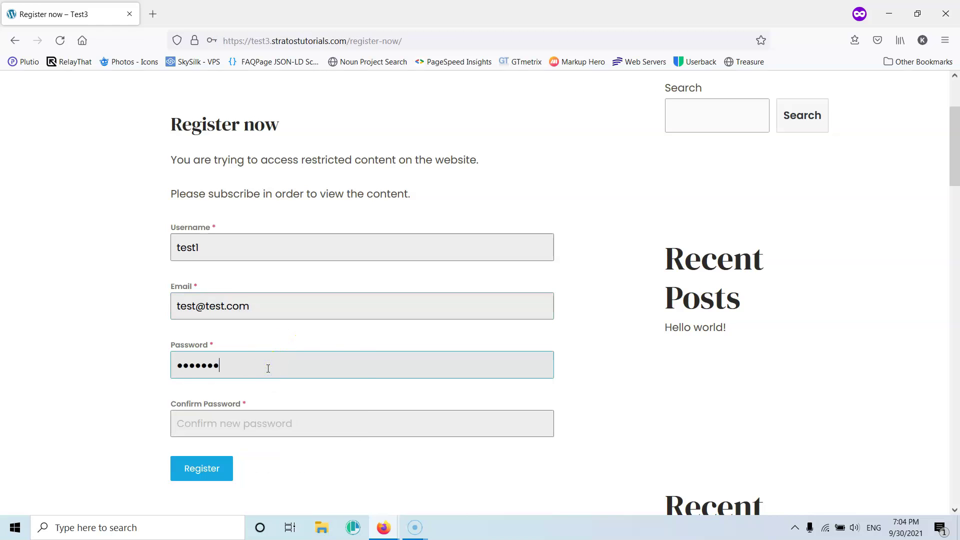
{"action": "key", "text": "Tab"}
{"action": "type", "text": "test"}
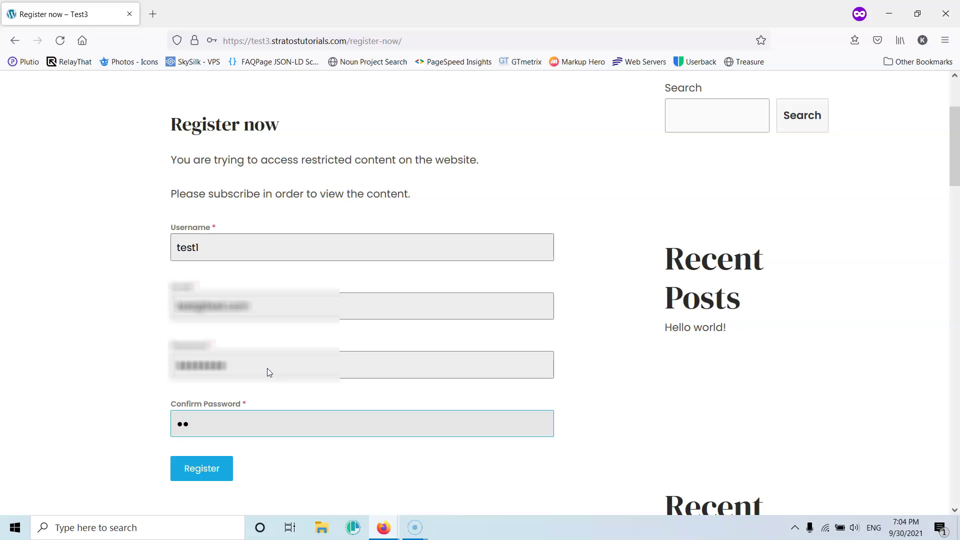
{"action": "left_click", "coordinate": [202, 468]}
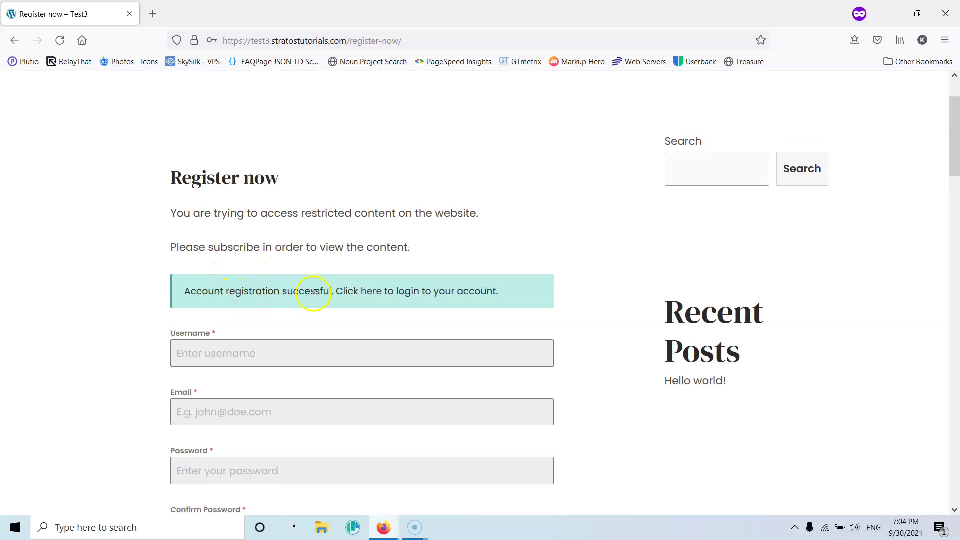
- From the registration success message, log in with the new test user's username and password
{"action": "left_click", "coordinate": [371, 297]}
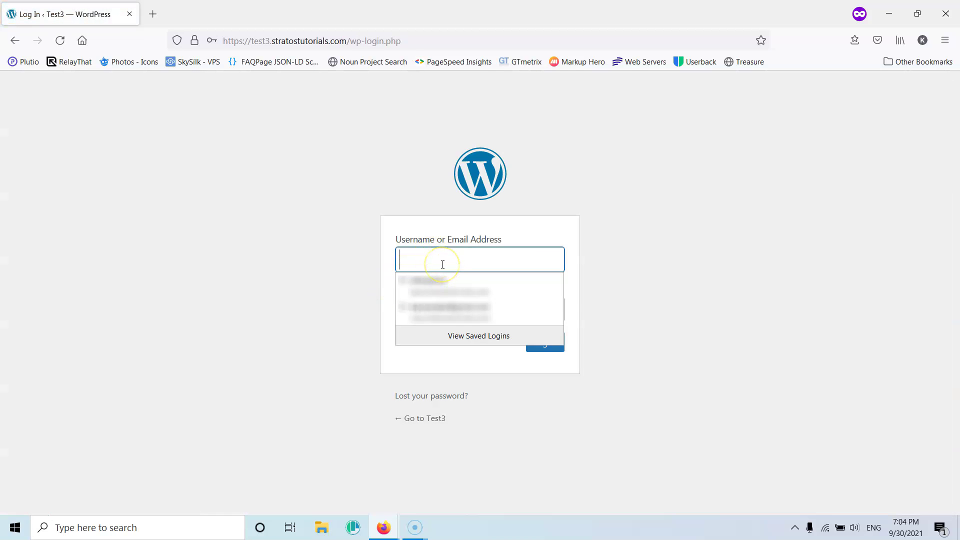
{"action": "type", "text": "test1"}
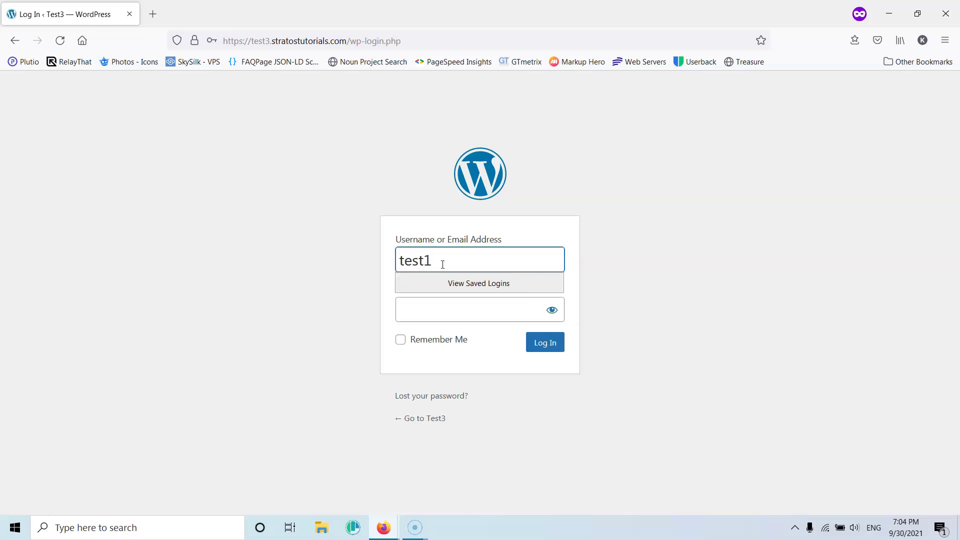
{"action": "key", "text": "Tab"}
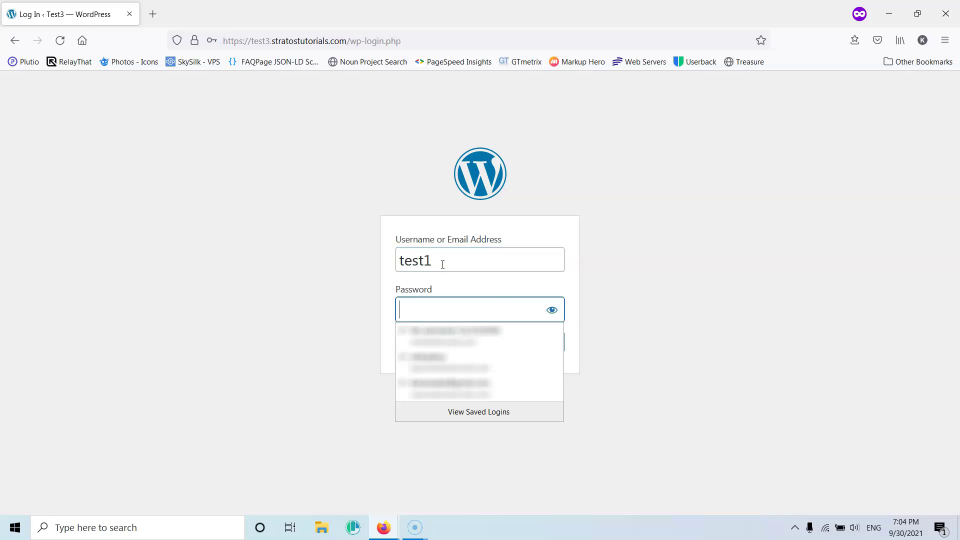
{"action": "type", "text": "test1"}
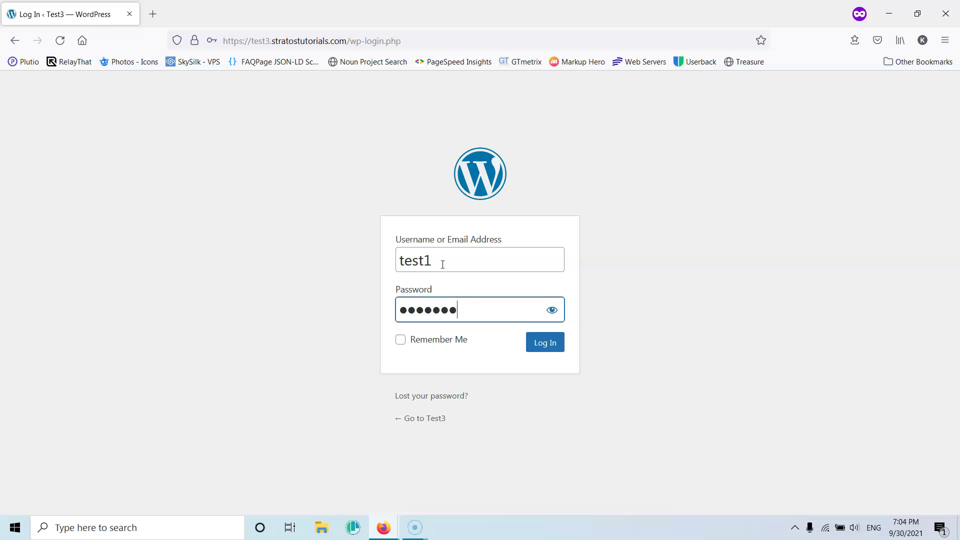
{"action": "left_click", "coordinate": [550, 343]}
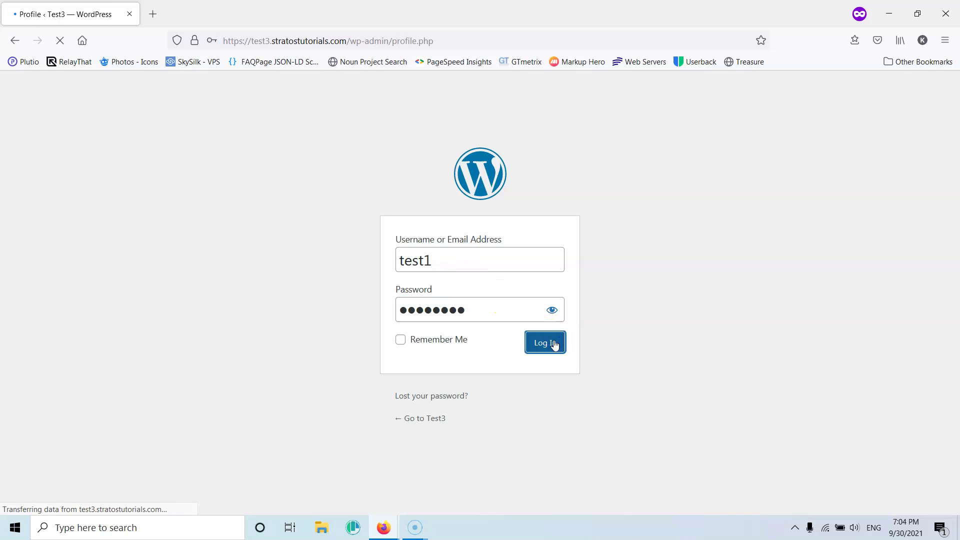
- Visit the public site as the subscriber, view the About Us page, then return to the admin's window
{"action": "mouse_move", "coordinate": [58, 78]}
{"action": "left_click", "coordinate": [53, 104]}
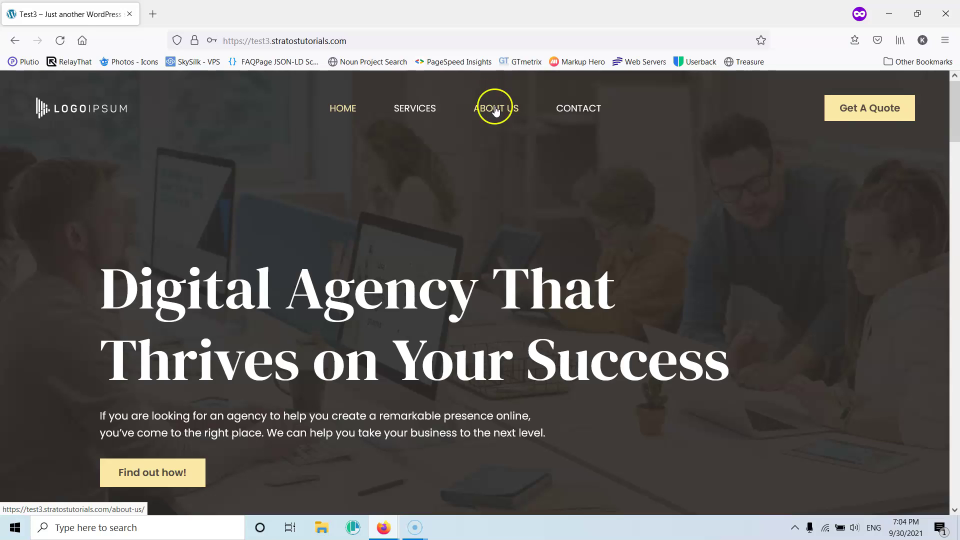
{"action": "scroll", "coordinate": [499, 245], "scroll_direction": "down", "scroll_amount": 5}
{"action": "scroll", "coordinate": [500, 245], "scroll_direction": "up", "scroll_amount": 5}
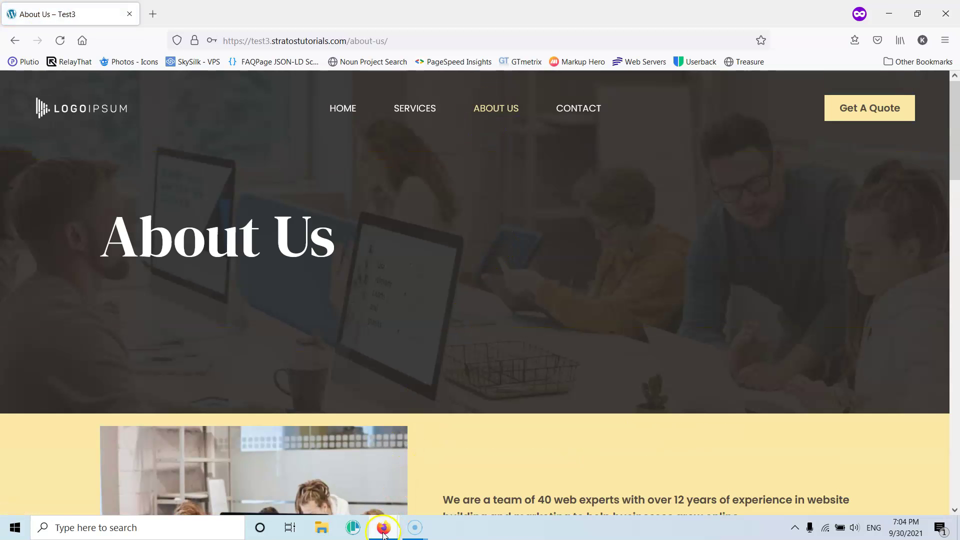
{"action": "mouse_move", "coordinate": [383, 529]}
{"action": "left_click", "coordinate": [310, 472]}
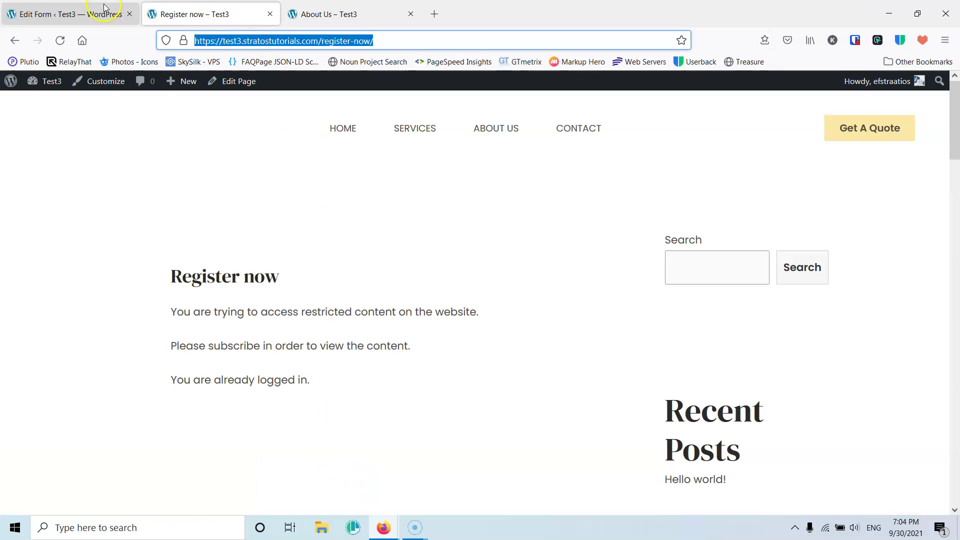
- In the admin dashboard, open User Access > Access Levels and the Subscribers level's member list
{"action": "left_click", "coordinate": [107, 7]}
{"action": "mouse_move", "coordinate": [48, 217]}
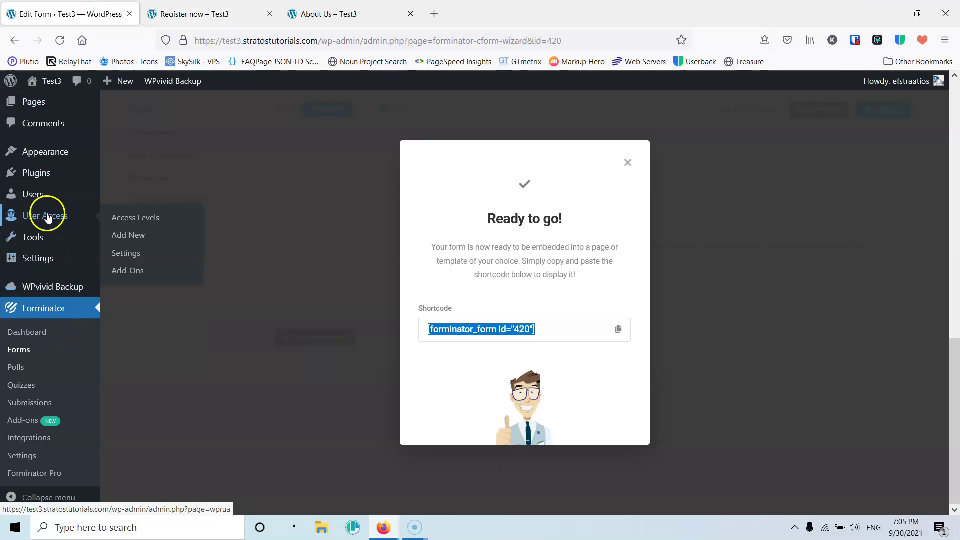
{"action": "left_click", "coordinate": [131, 220]}
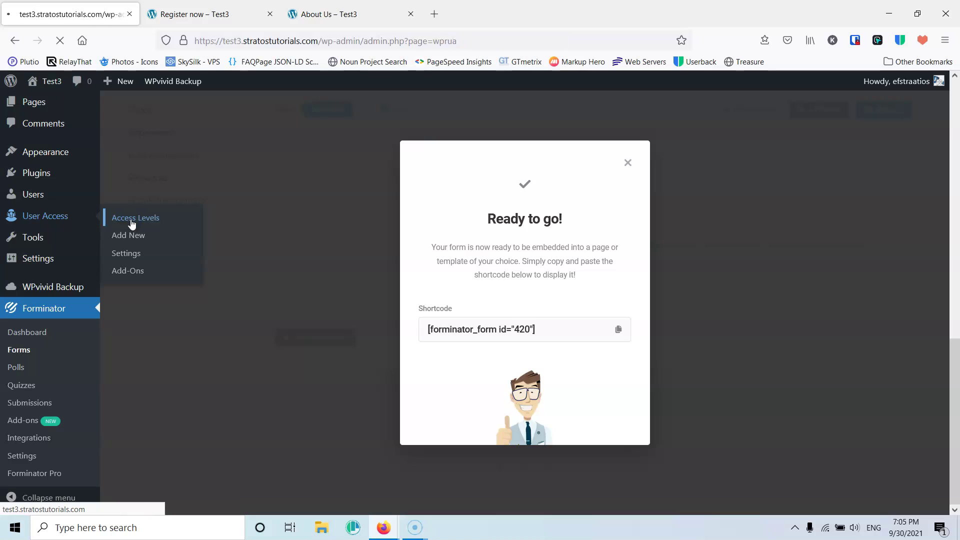
{"action": "mouse_move", "coordinate": [173, 257]}
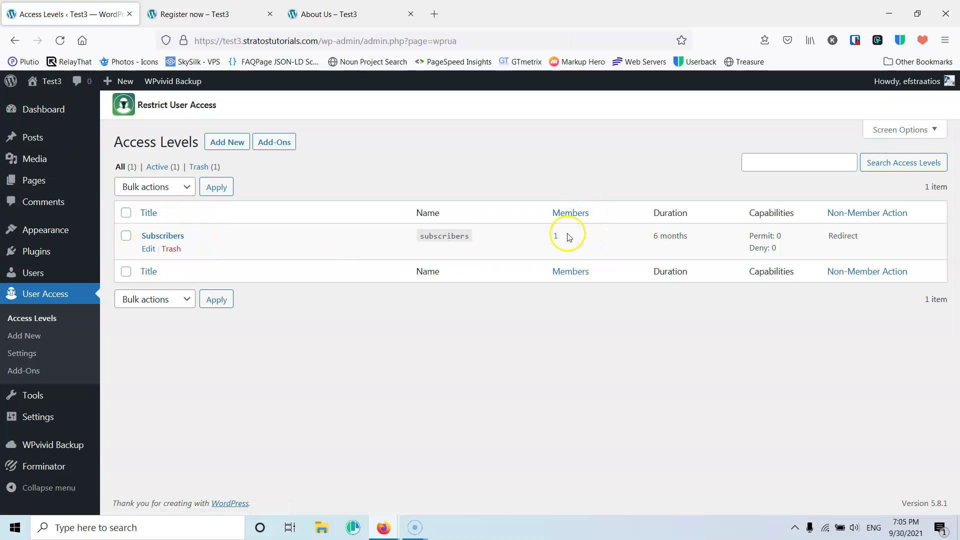
{"action": "left_click", "coordinate": [556, 242]}
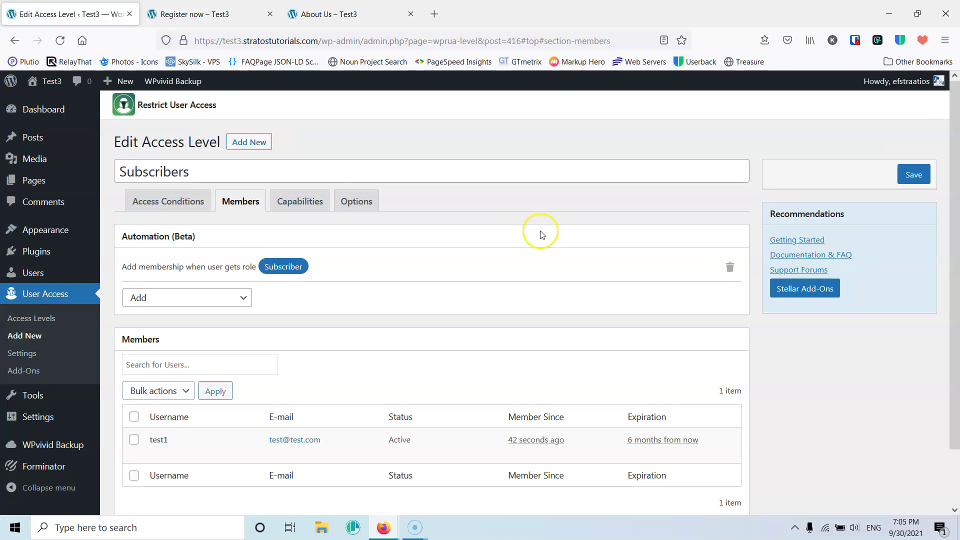
- Check that the new user is listed with the Subscriber role and Subscribers access level
{"action": "scroll", "coordinate": [310, 299], "scroll_direction": "down", "scroll_amount": 2}
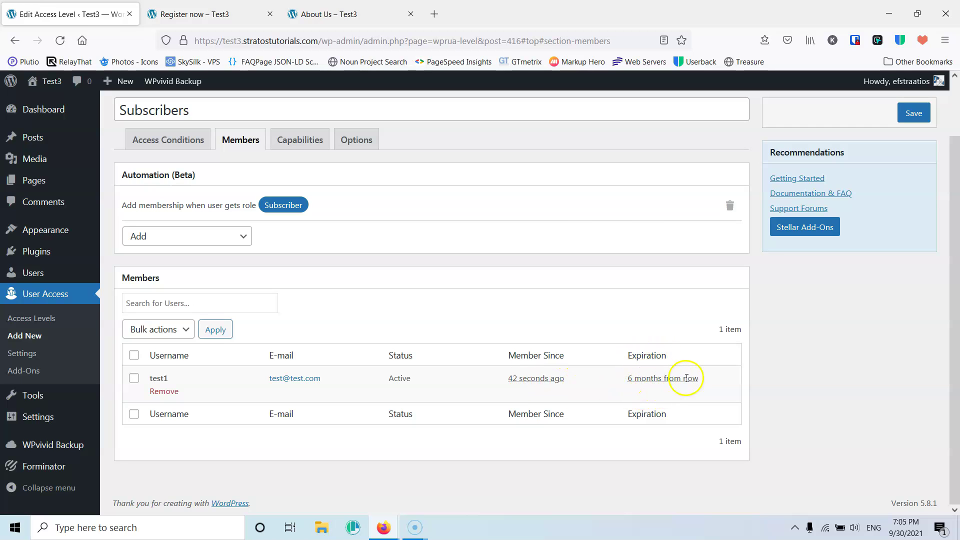
{"action": "mouse_move", "coordinate": [34, 275]}
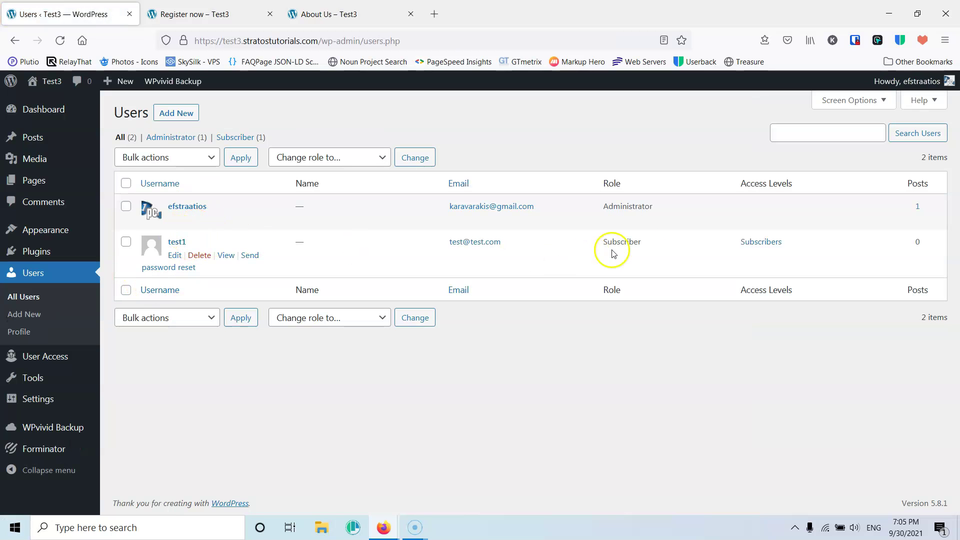
{"action": "mouse_move", "coordinate": [740, 241]}
{"action": "left_mouse_down"}
{"action": "mouse_move", "coordinate": [775, 246]}
{"action": "mouse_move", "coordinate": [724, 243]}
{"action": "left_mouse_up"}
{"action": "left_click", "coordinate": [801, 246]}
{"action": "left_click", "coordinate": [712, 249]}
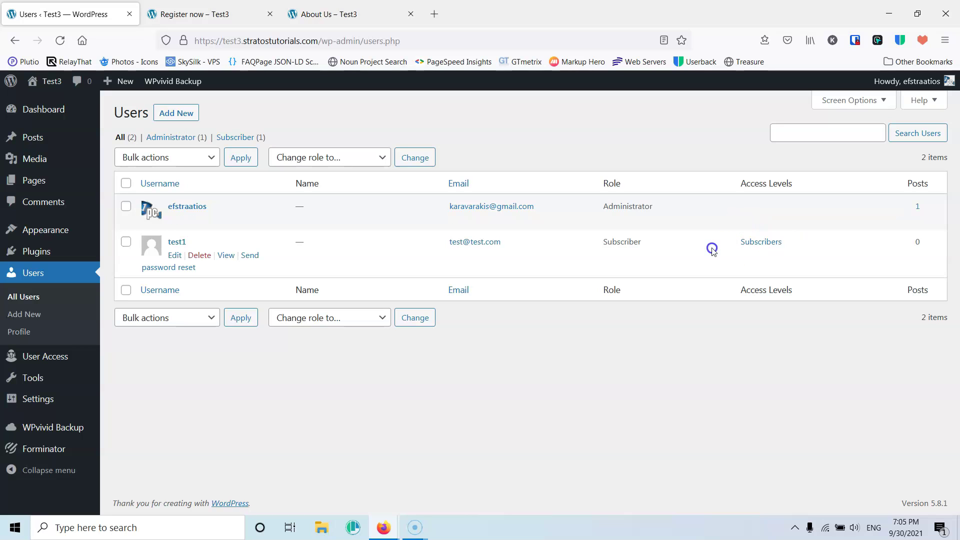